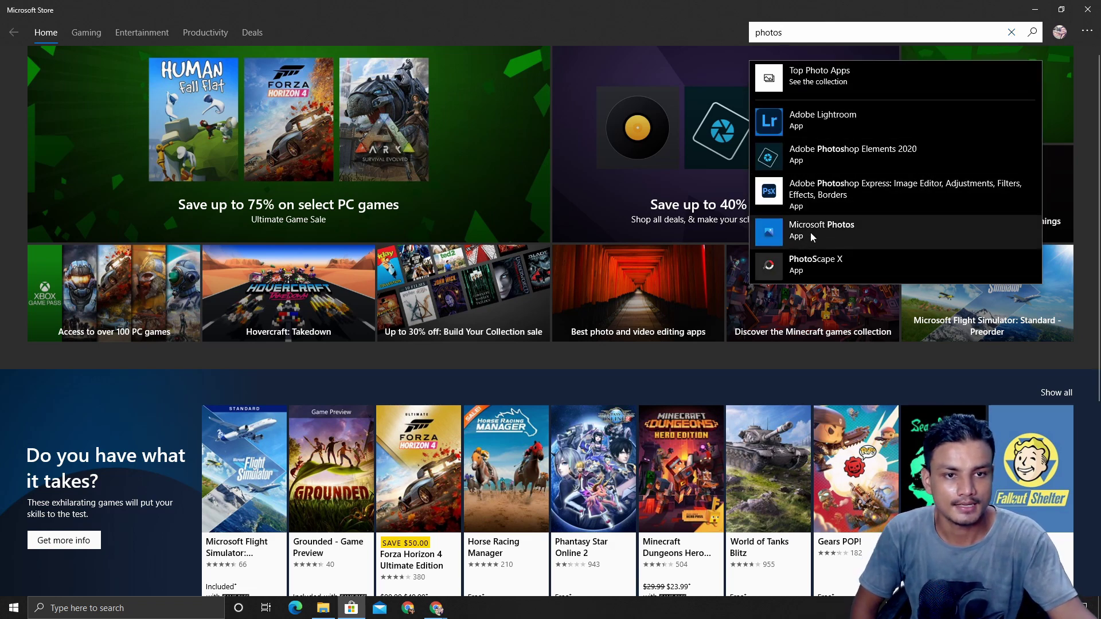
- Open the Microsoft Photos product page in the Store to confirm it is installed
{"action": "left_click", "coordinate": [810, 232]}
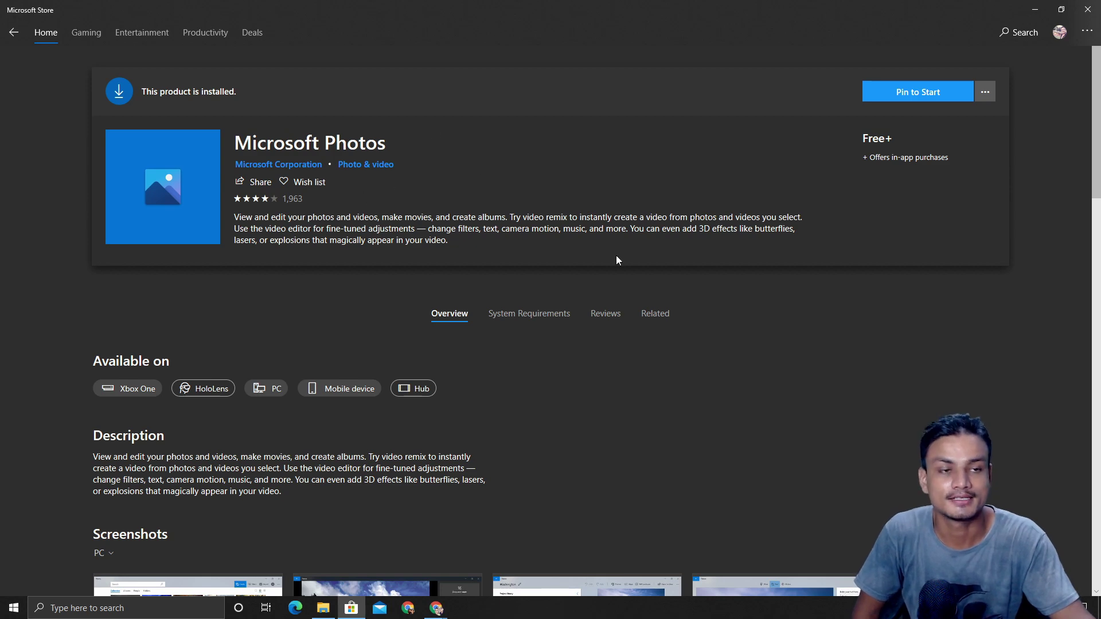
- Close the Store and launch Video Editor from a Windows search for 'video'
{"action": "left_click", "coordinate": [1088, 9]}
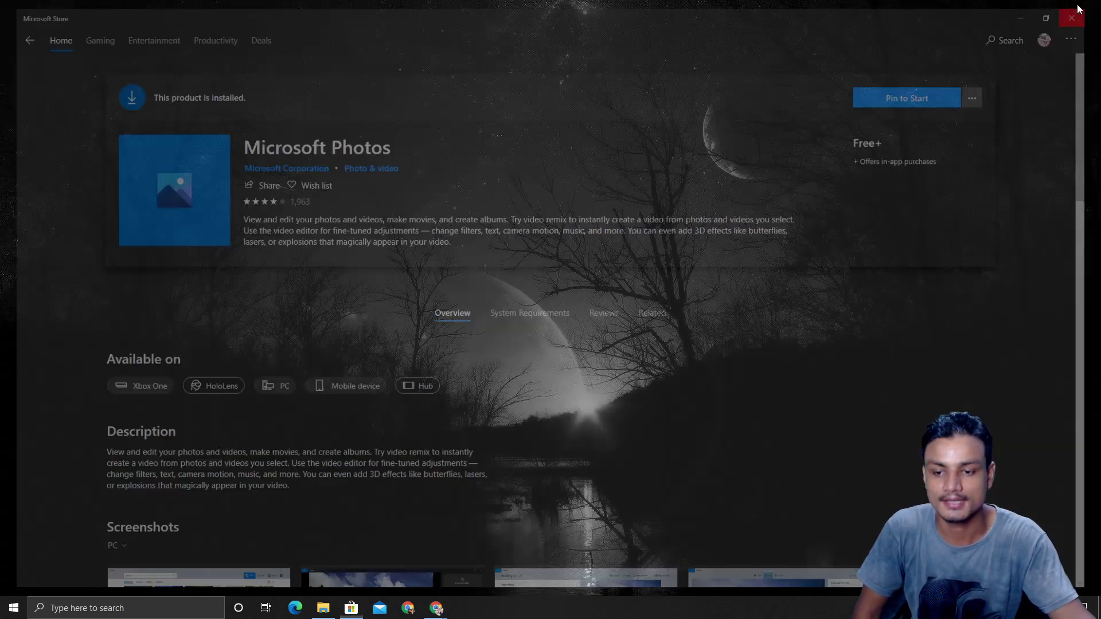
{"action": "left_click", "coordinate": [144, 610]}
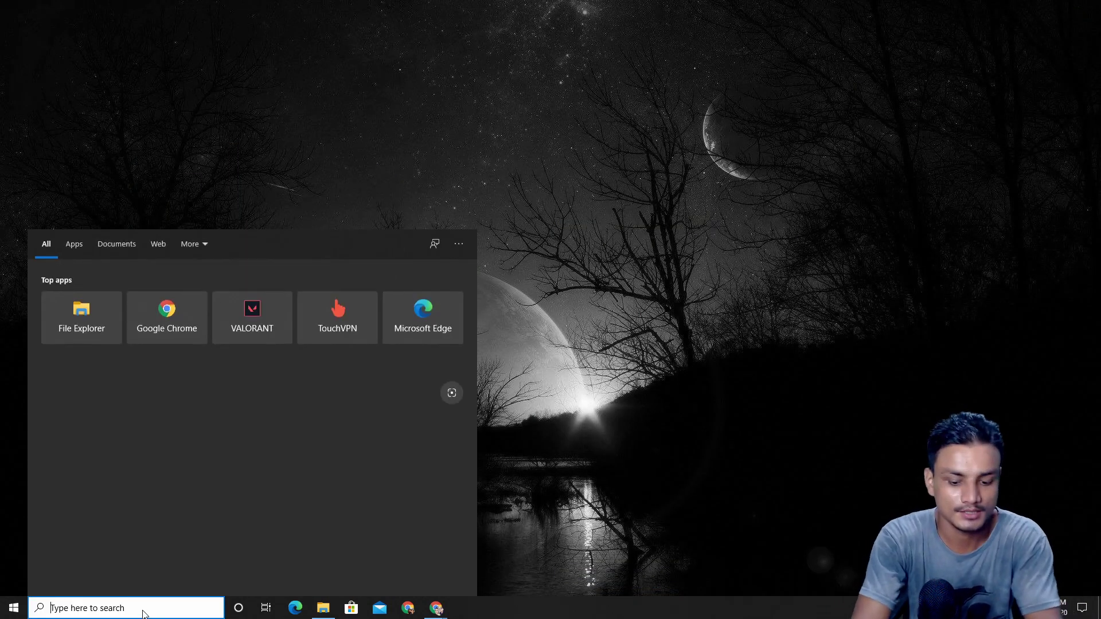
{"action": "type", "text": "video"}
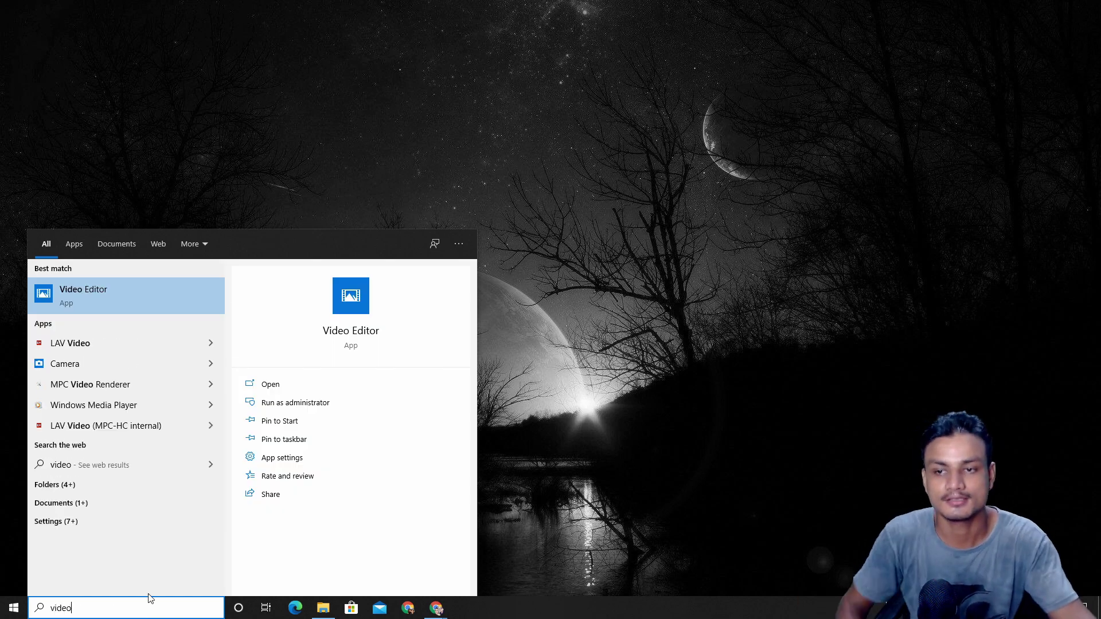
{"action": "left_click", "coordinate": [165, 295]}
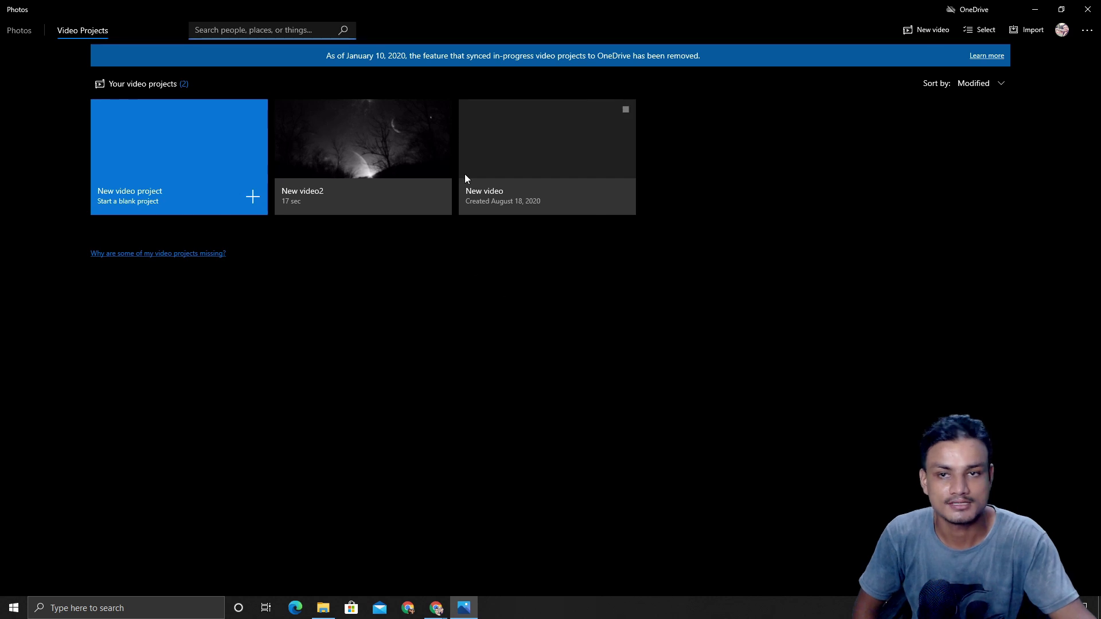
- Start a blank video project and name it 'test'
{"action": "left_click", "coordinate": [253, 198]}
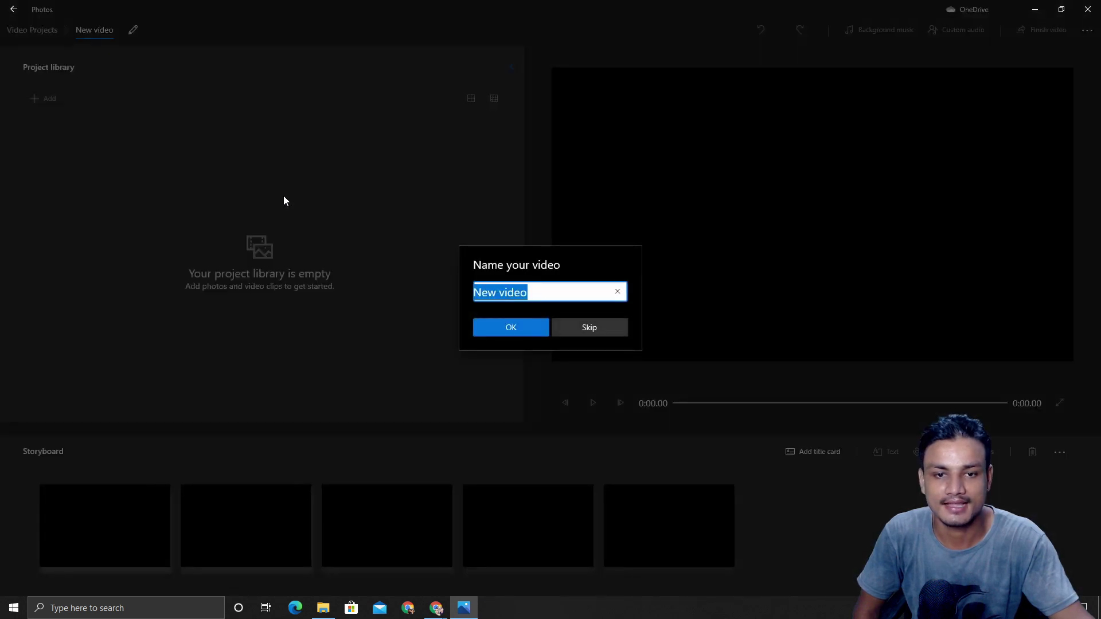
{"action": "type", "text": "test"}
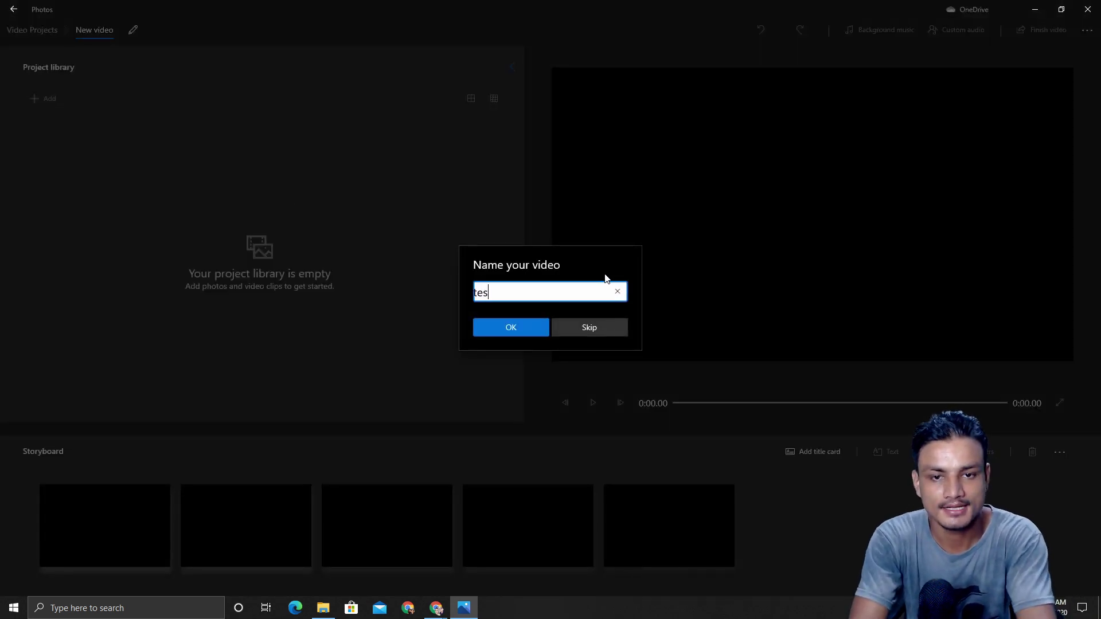
{"action": "left_click", "coordinate": [515, 326]}
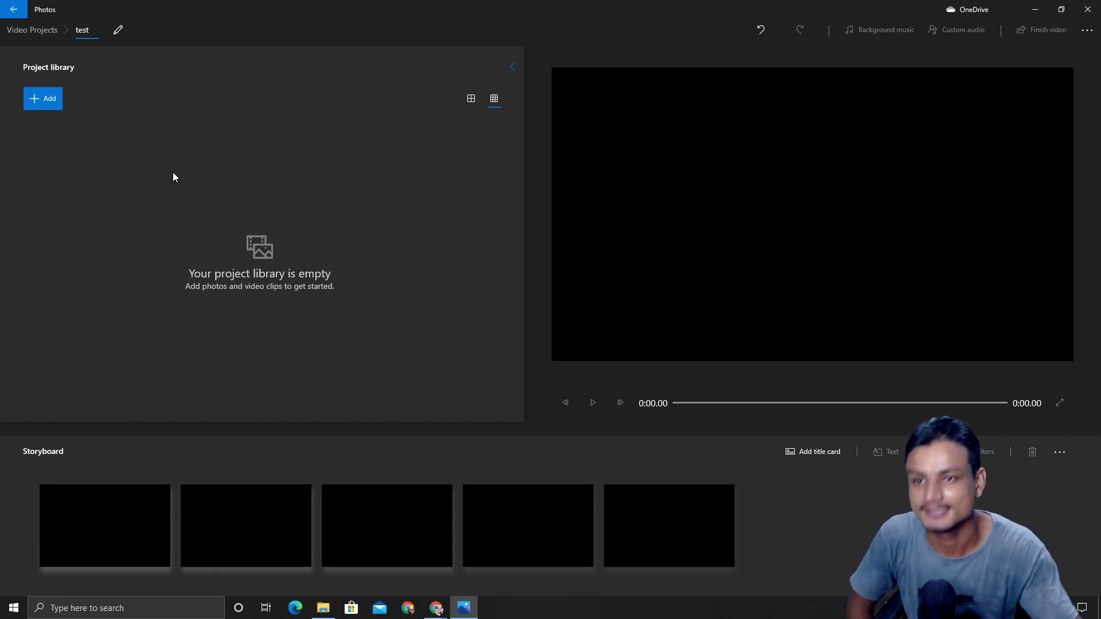
- Import REC 10-17-14.mp4 from the Pictures folder into the project library
{"action": "left_click", "coordinate": [51, 99]}
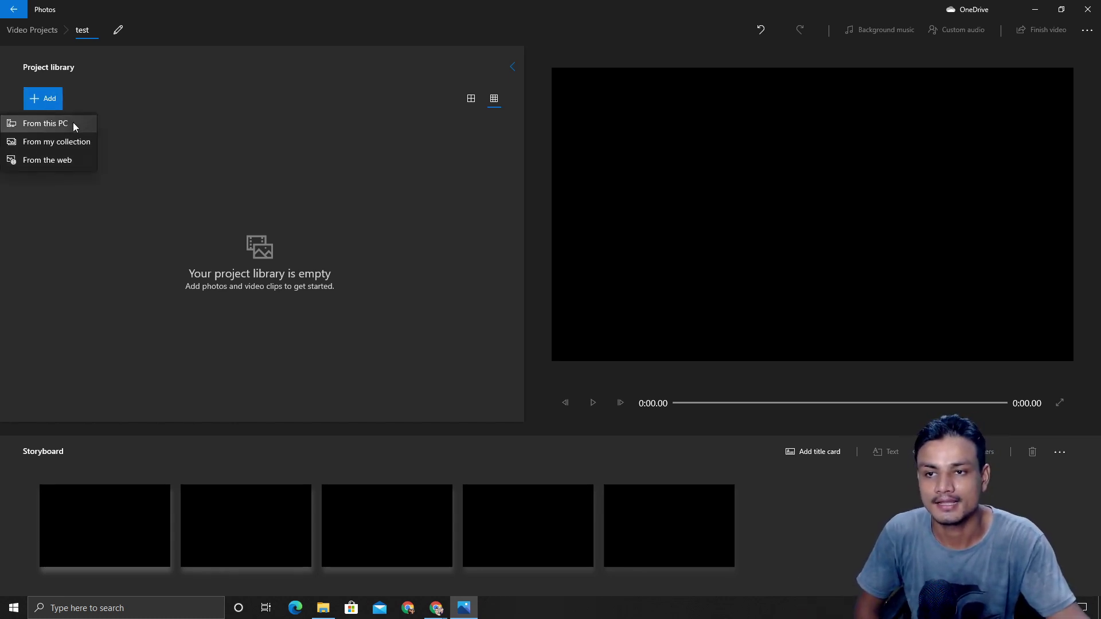
{"action": "left_click", "coordinate": [73, 123]}
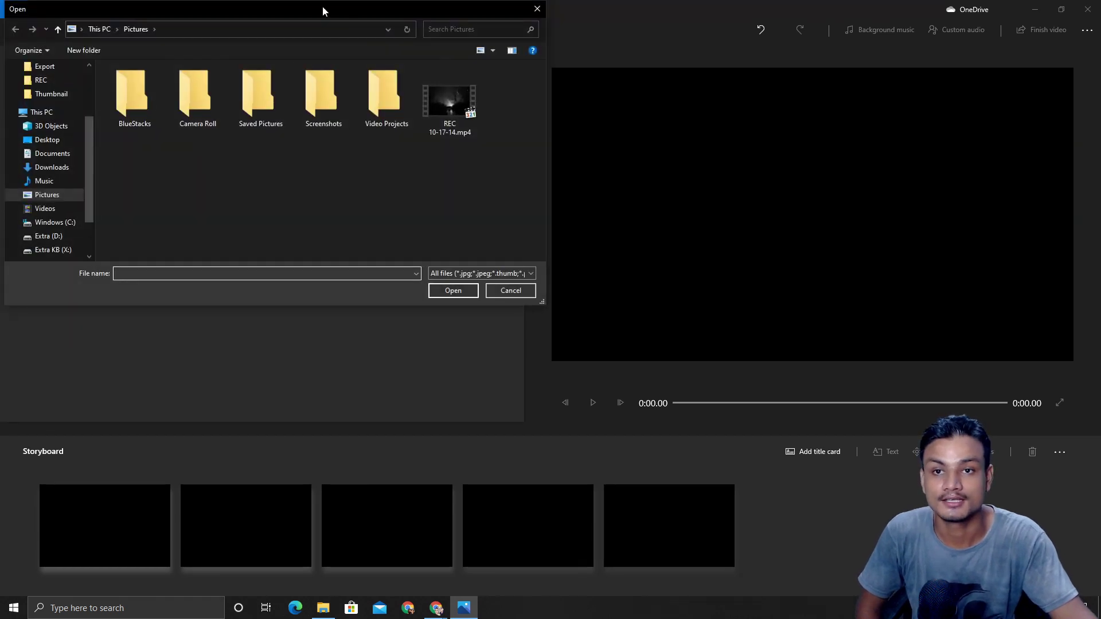
{"action": "left_click_drag", "start_coordinate": [304, 12], "coordinate": [402, 39]}
{"action": "left_click", "coordinate": [547, 127]}
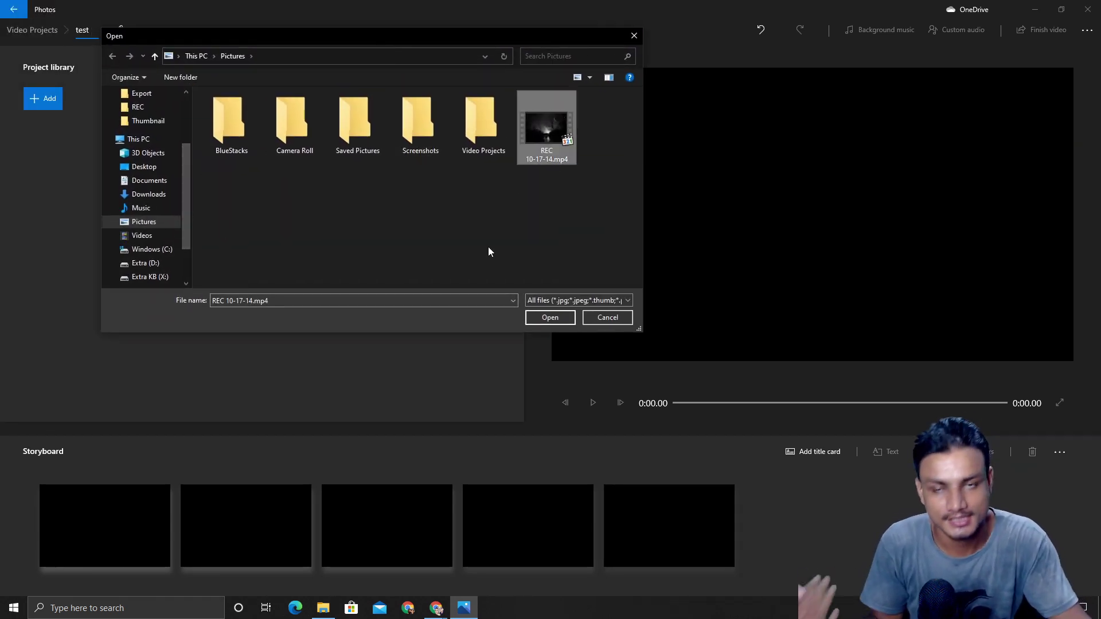
{"action": "left_click", "coordinate": [544, 319]}
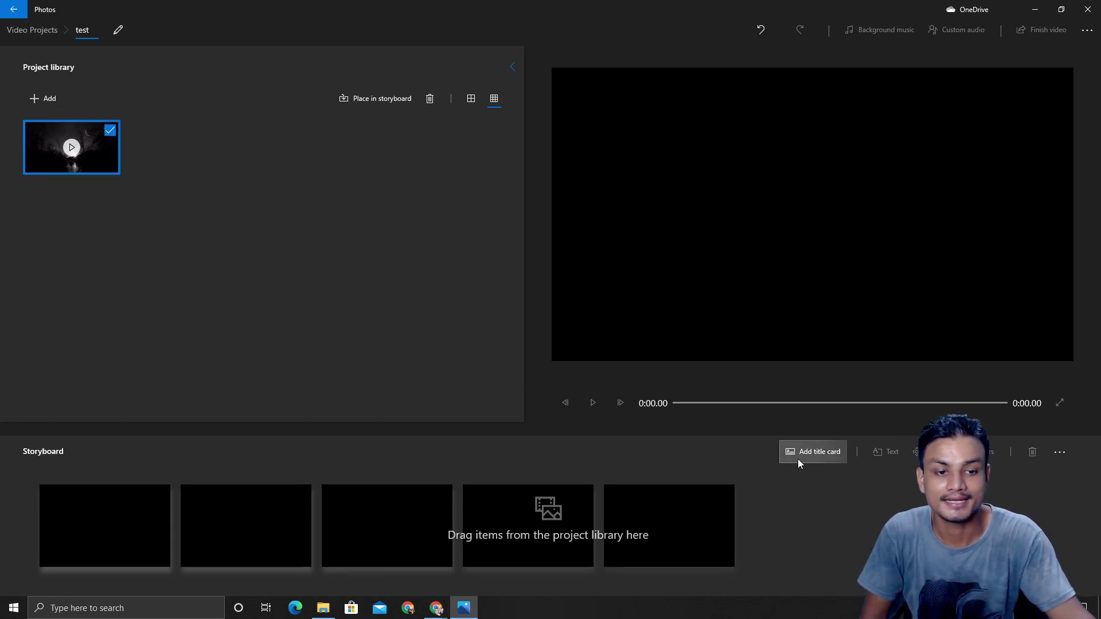
- Add a title card at the start of the storyboard reading 'KB TUT'
{"action": "left_click", "coordinate": [827, 459]}
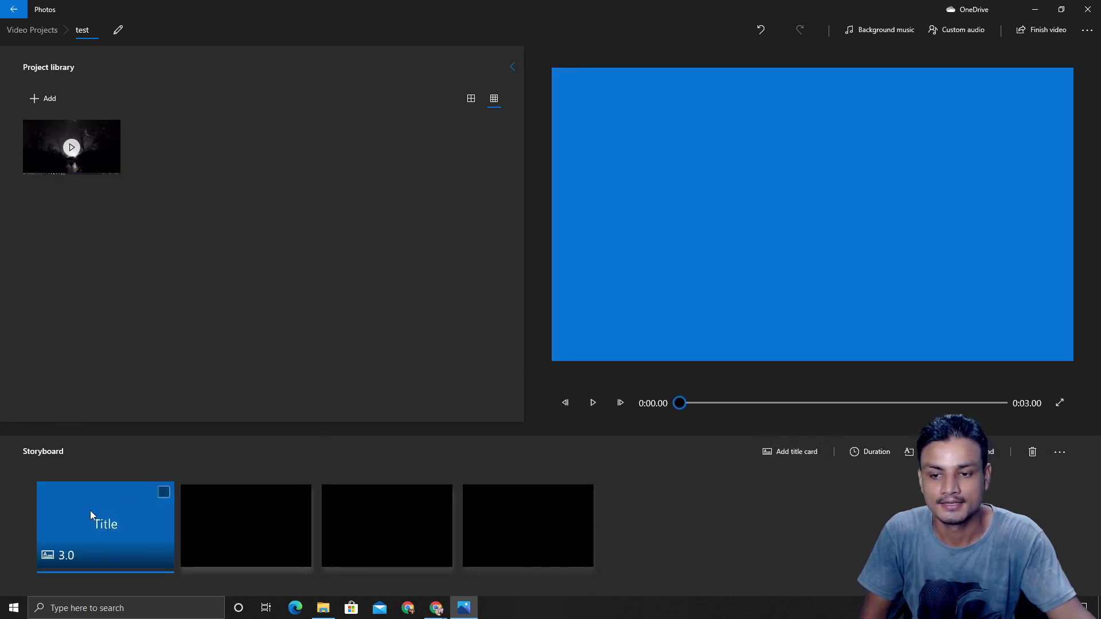
{"action": "right_click", "coordinate": [127, 523]}
{"action": "mouse_move", "coordinate": [170, 431]}
{"action": "left_click", "coordinate": [246, 429]}
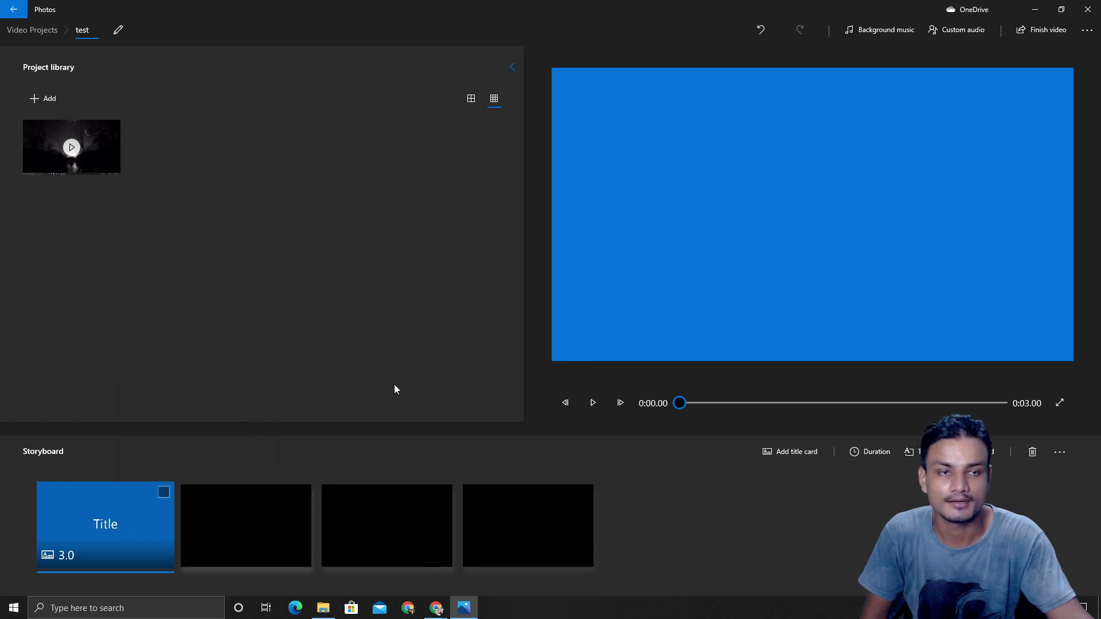
{"action": "key", "text": "ctrl+a"}
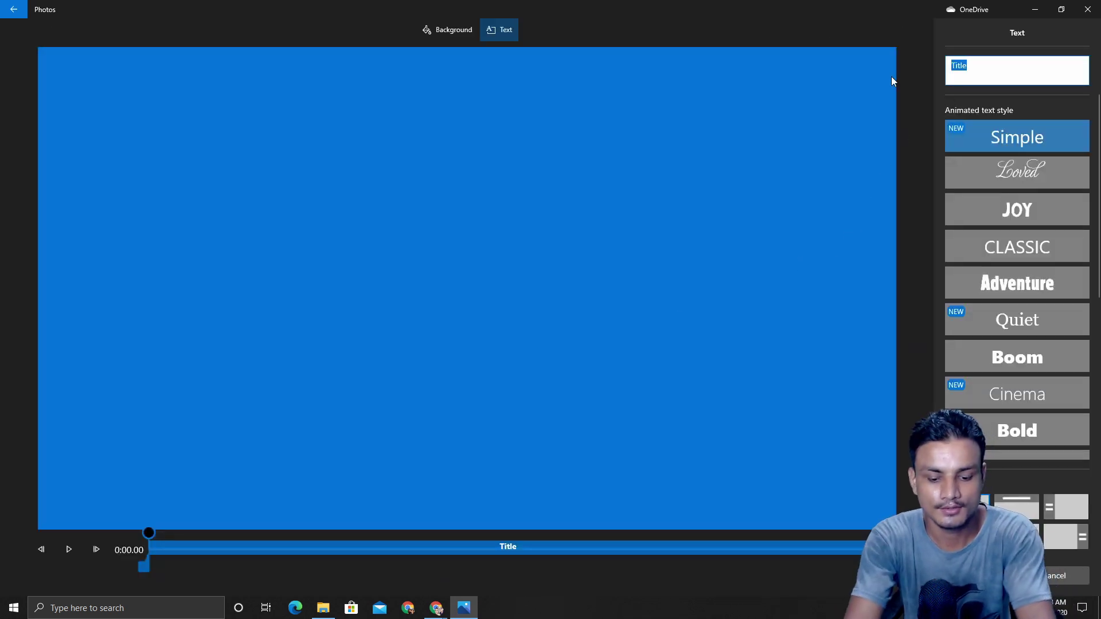
{"action": "type", "text": "Test"}
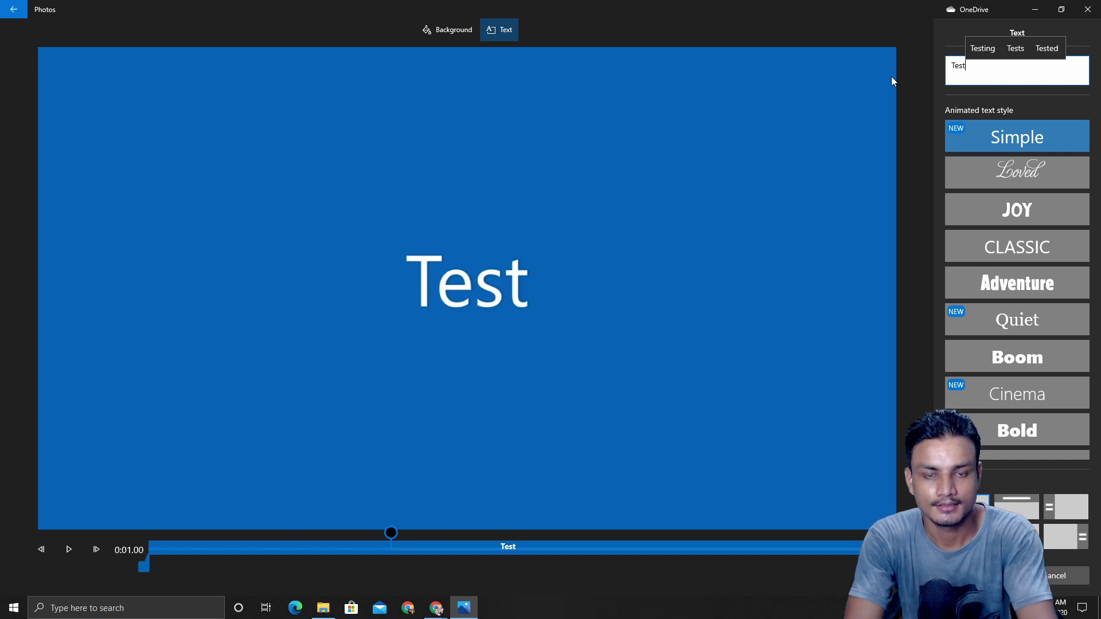
{"action": "key", "text": "BackSpace"}
{"action": "key", "text": "BackSpace"}
{"action": "key", "text": "BackSpace"}
{"action": "key", "text": "BackSpace"}
{"action": "type", "text": "K"}
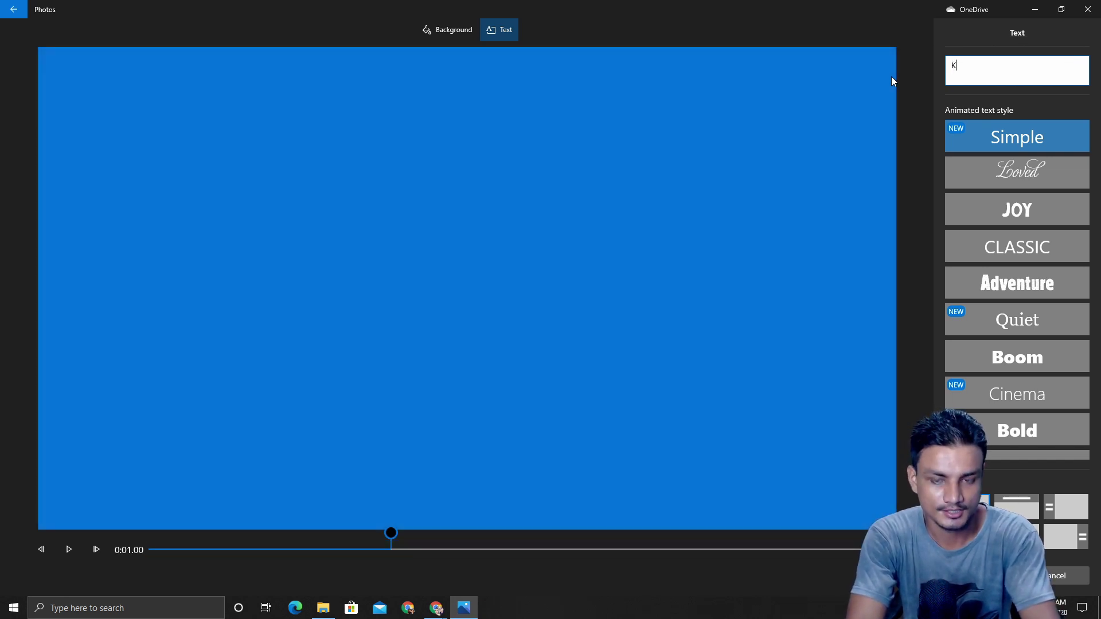
{"action": "type", "text": "B TUT"}
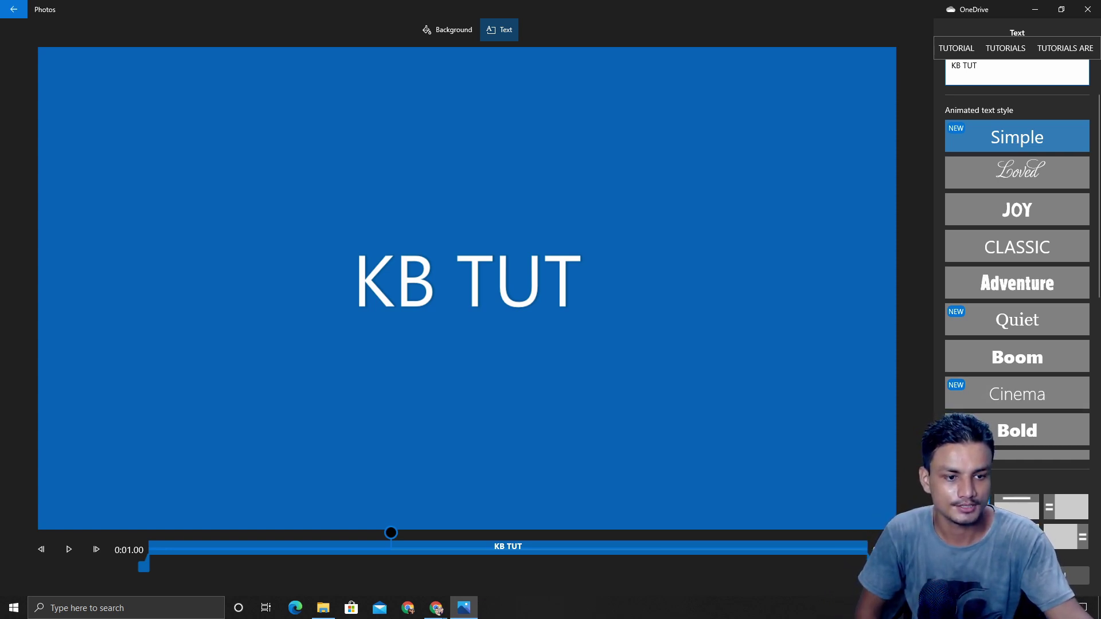
- Set the title's animated text style to Pixel after trying other styles
{"action": "scroll", "coordinate": [1038, 298], "scroll_direction": "down", "scroll_amount": 5}
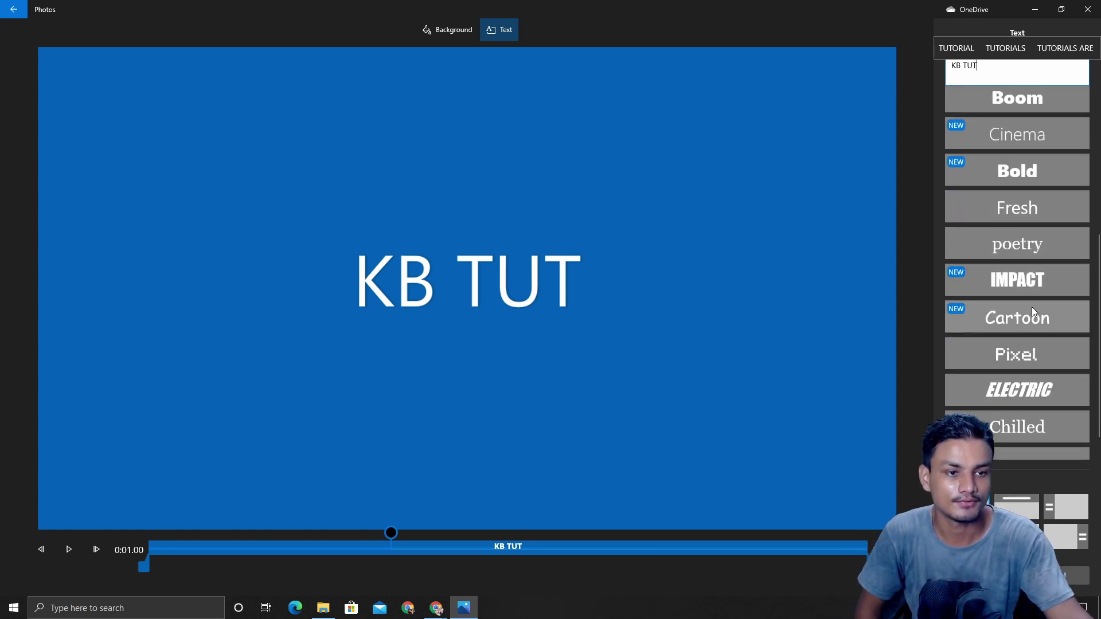
{"action": "left_click", "coordinate": [1022, 266]}
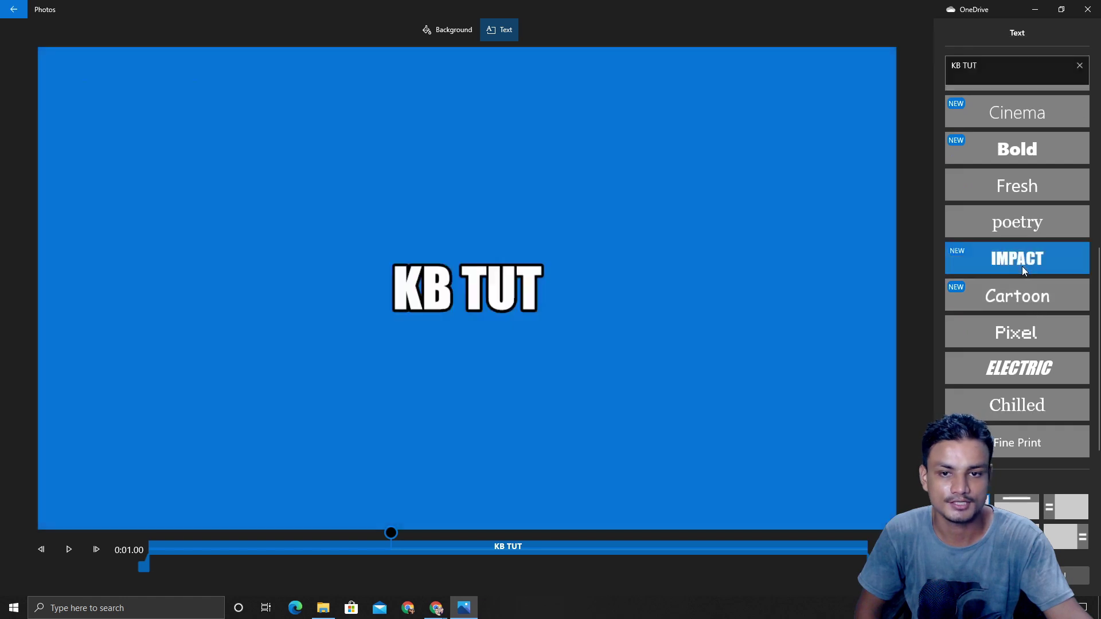
{"action": "left_click", "coordinate": [1009, 297]}
{"action": "left_click", "coordinate": [1014, 333]}
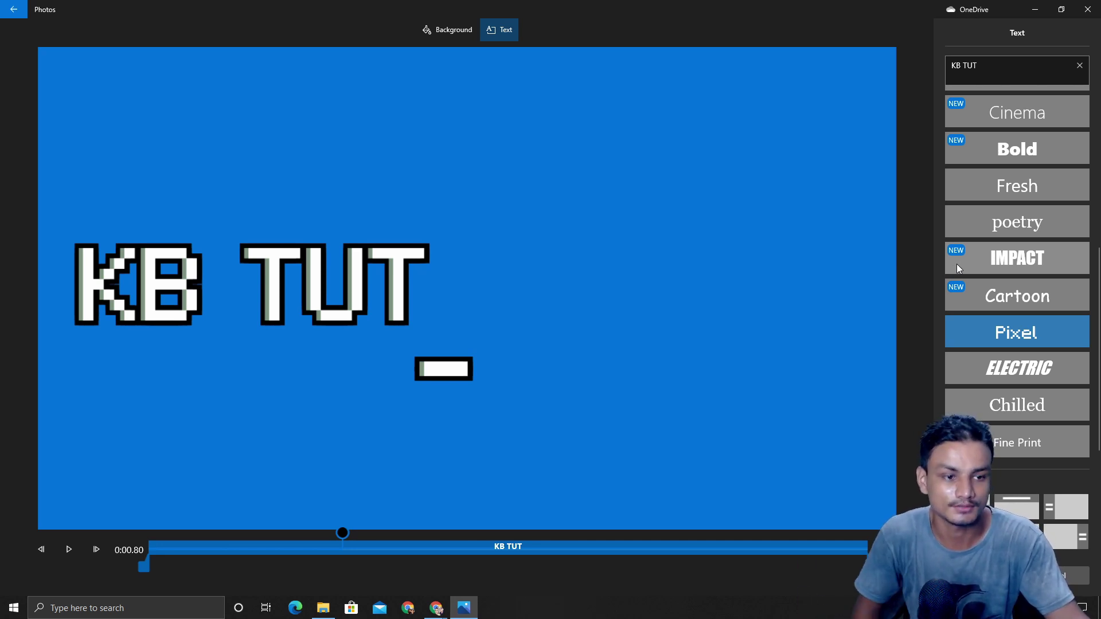
{"action": "left_click", "coordinate": [1010, 374]}
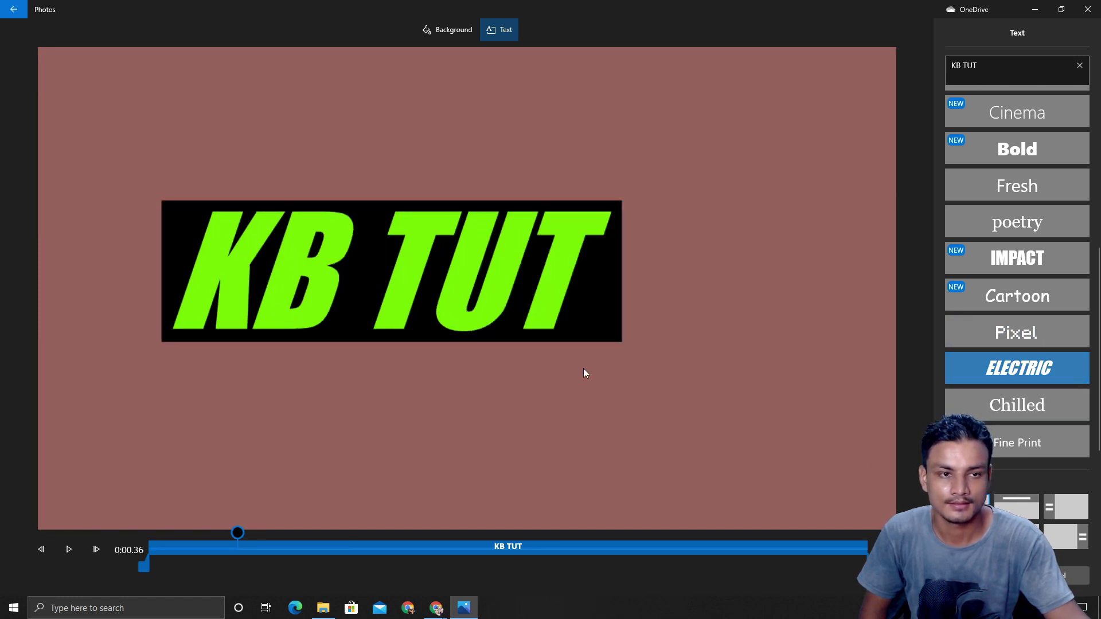
{"action": "left_click", "coordinate": [1016, 339]}
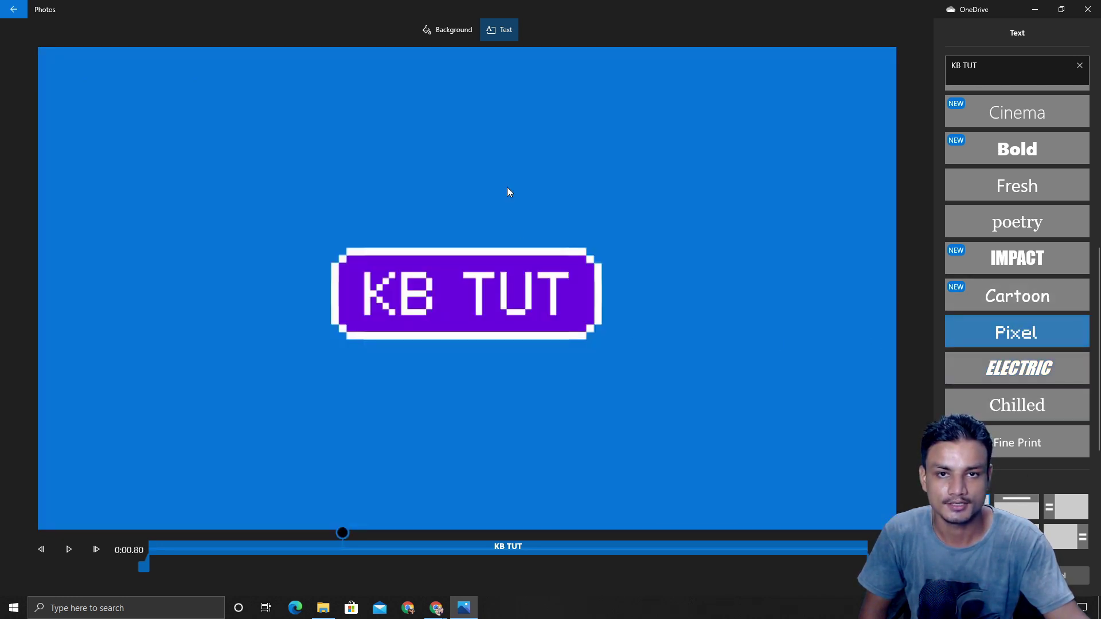
- Give the title card a pale mint background and return to the project
{"action": "left_click", "coordinate": [447, 29]}
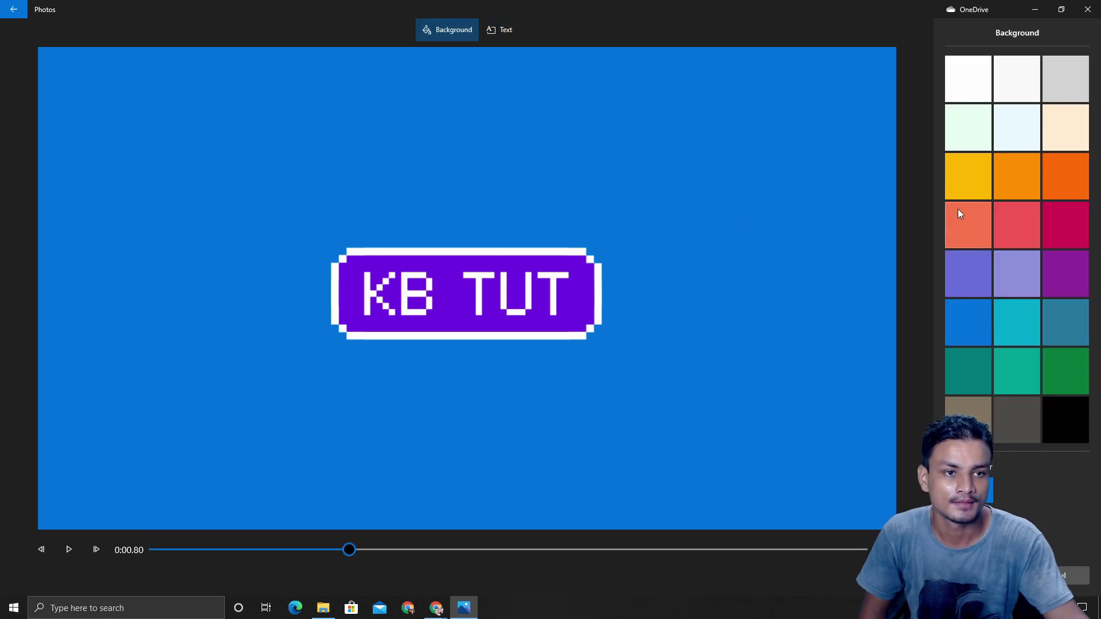
{"action": "left_click", "coordinate": [967, 138]}
{"action": "left_click", "coordinate": [1030, 160]}
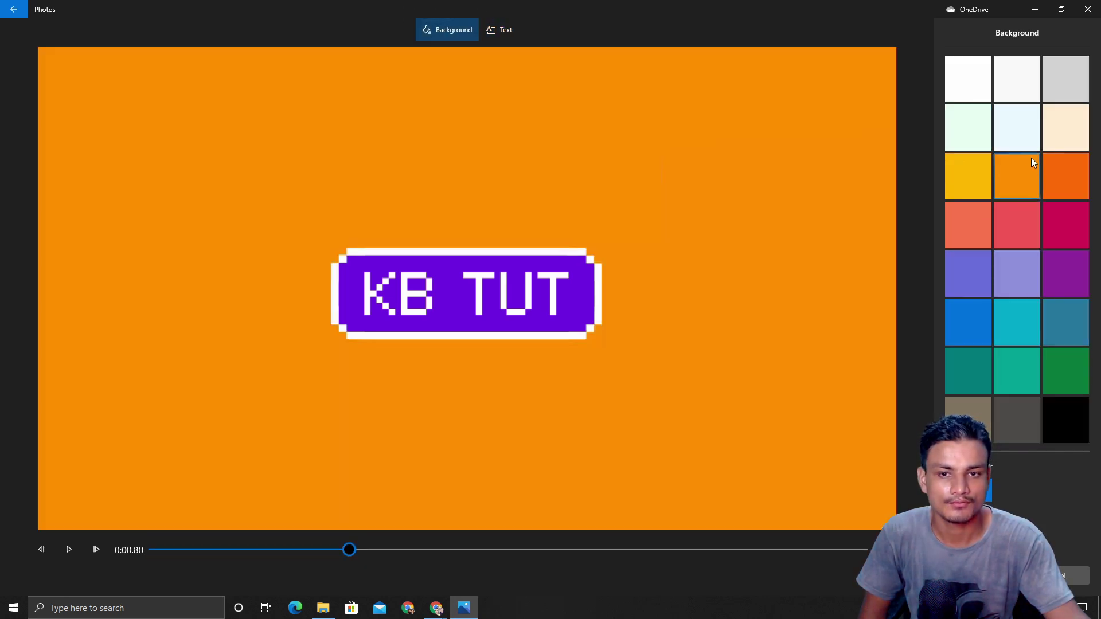
{"action": "left_click", "coordinate": [967, 142]}
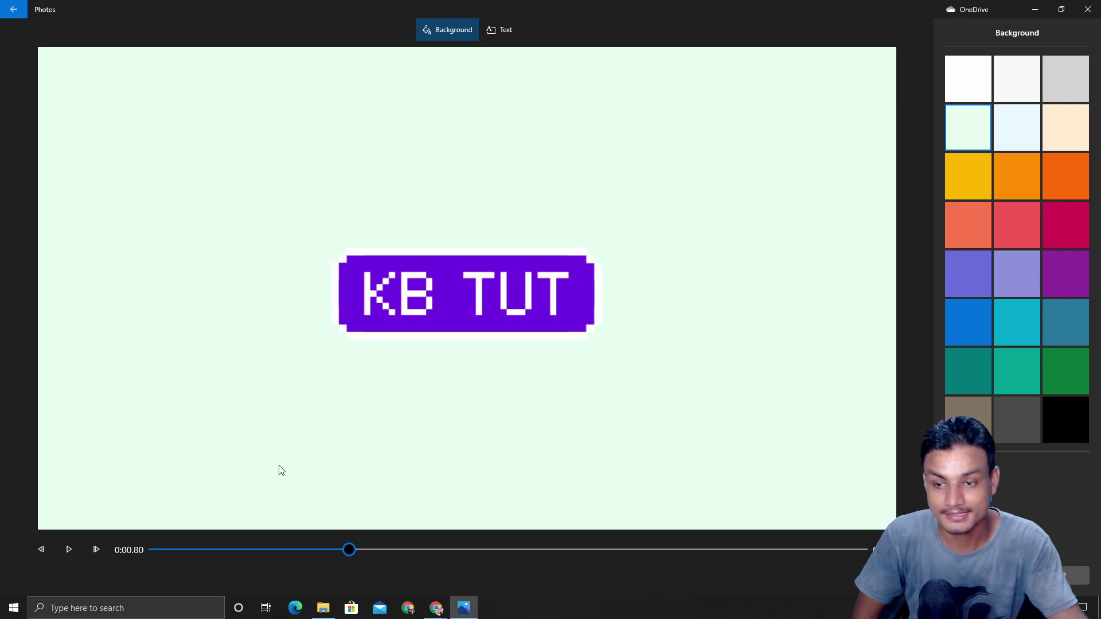
{"action": "left_click", "coordinate": [1066, 576]}
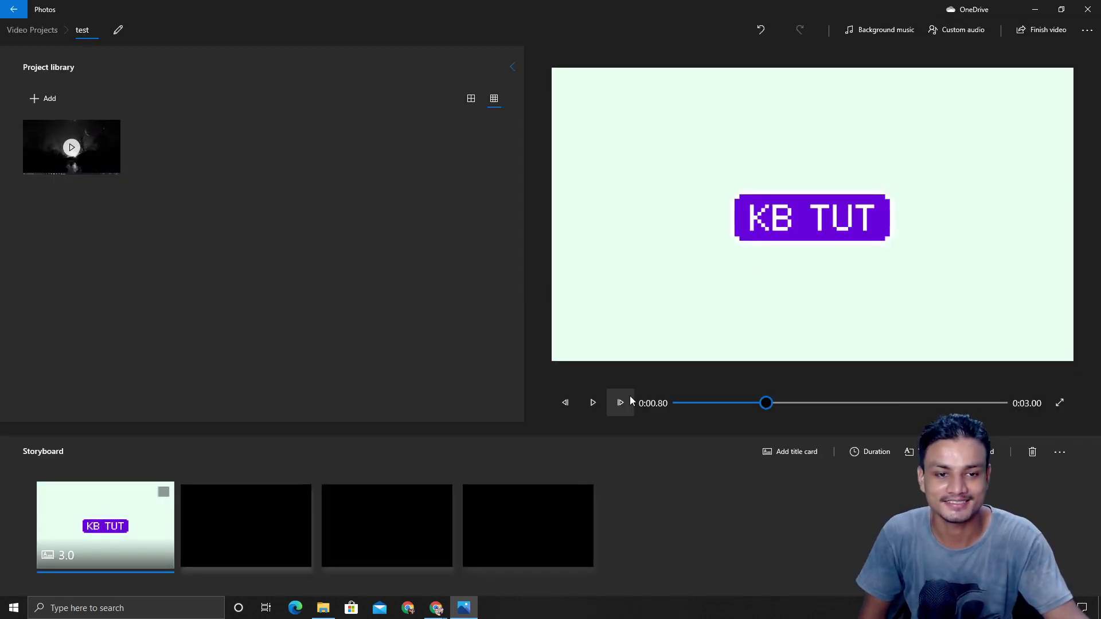
- Play the title card preview from the beginning, then pause it
{"action": "left_click", "coordinate": [565, 403]}
{"action": "left_click", "coordinate": [593, 403]}
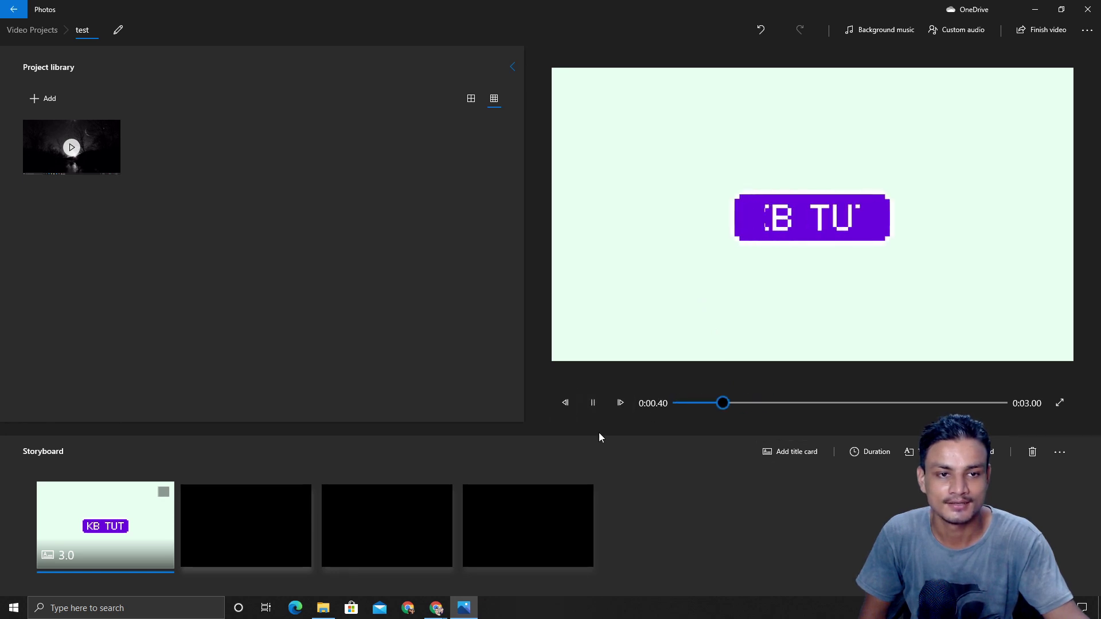
{"action": "left_click", "coordinate": [596, 401]}
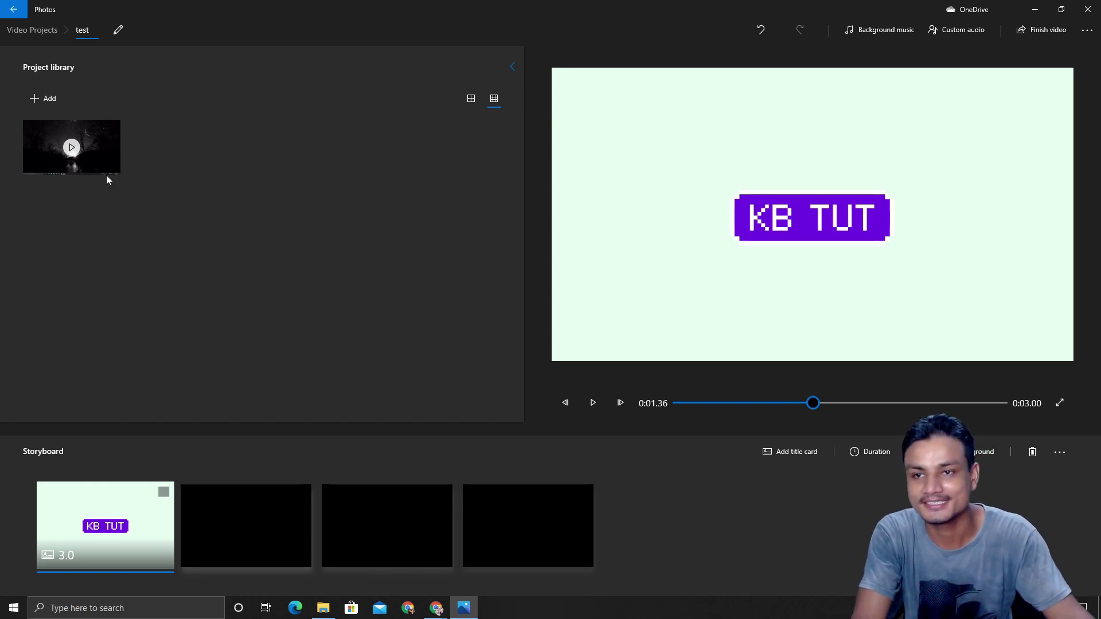
- Add three copies of the night landscape video after the title card and select the first
{"action": "left_click_drag", "start_coordinate": [68, 148], "coordinate": [275, 531]}
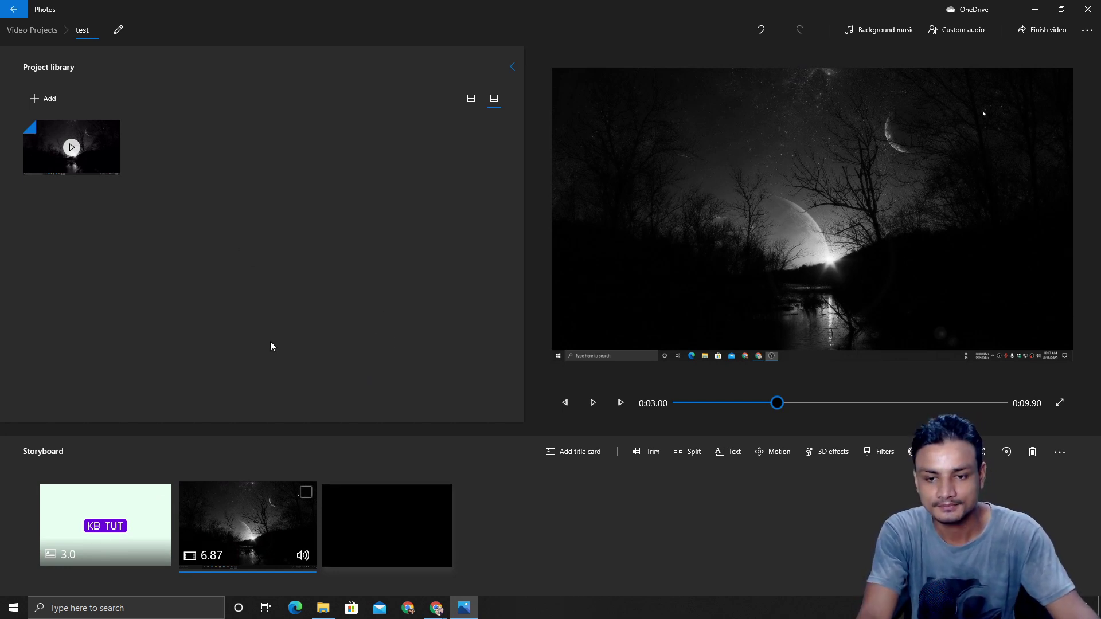
{"action": "left_click_drag", "start_coordinate": [69, 148], "coordinate": [394, 497]}
{"action": "left_click_drag", "start_coordinate": [67, 139], "coordinate": [568, 551]}
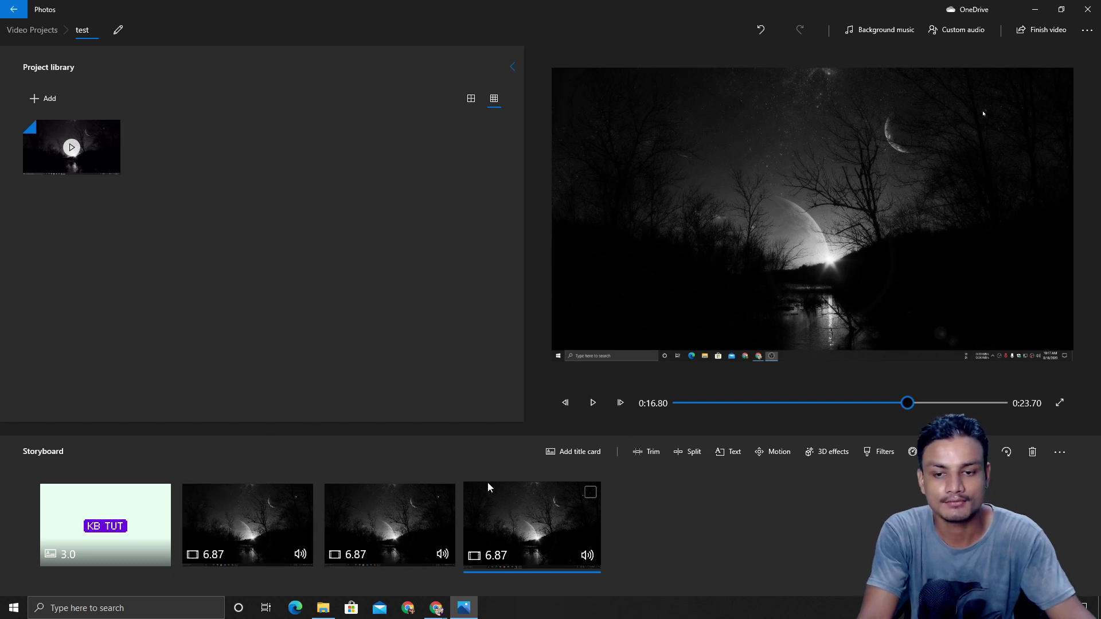
{"action": "left_click", "coordinate": [220, 524]}
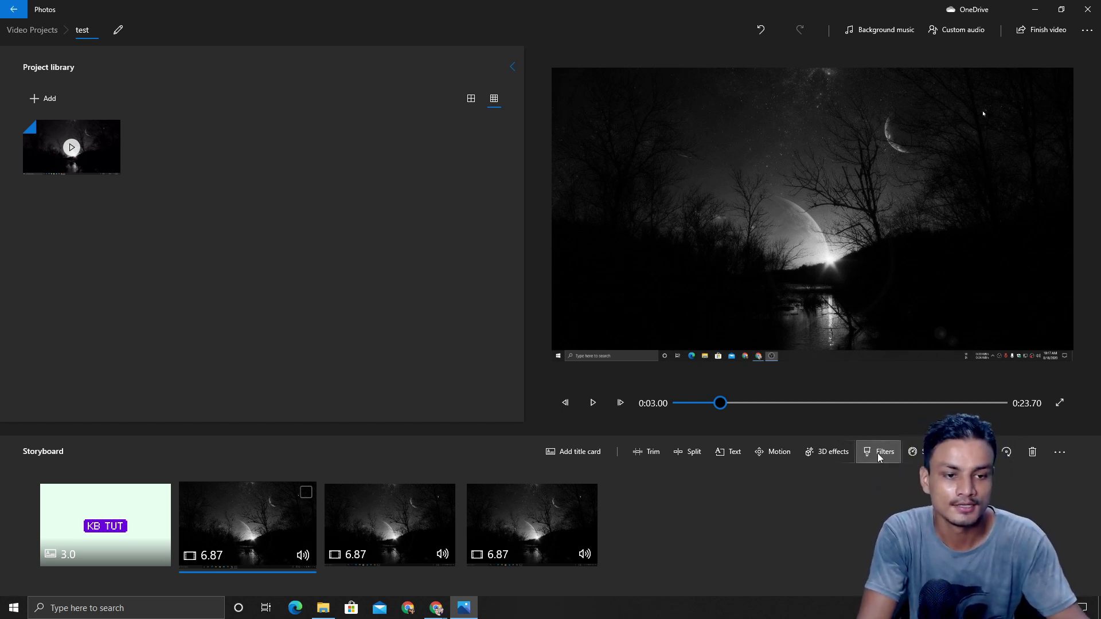
- Compare filters like Iceberg, Sepia, Inky and Joy, then apply Denim to the first clip
{"action": "left_click", "coordinate": [878, 453]}
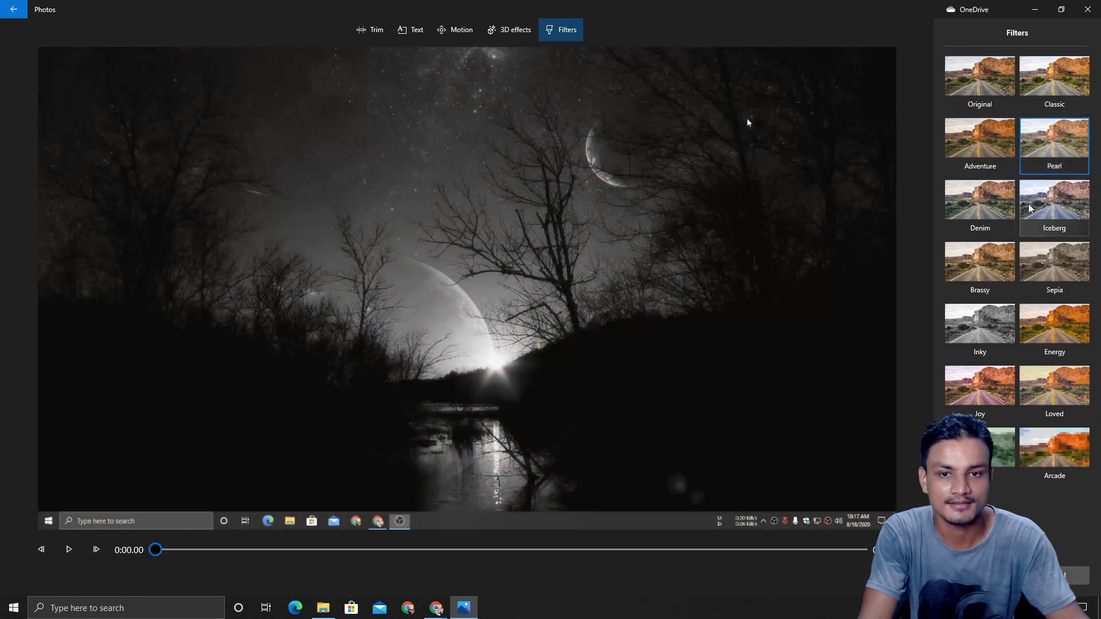
{"action": "left_click", "coordinate": [1030, 208]}
{"action": "left_click", "coordinate": [1055, 264]}
{"action": "left_click", "coordinate": [1005, 289]}
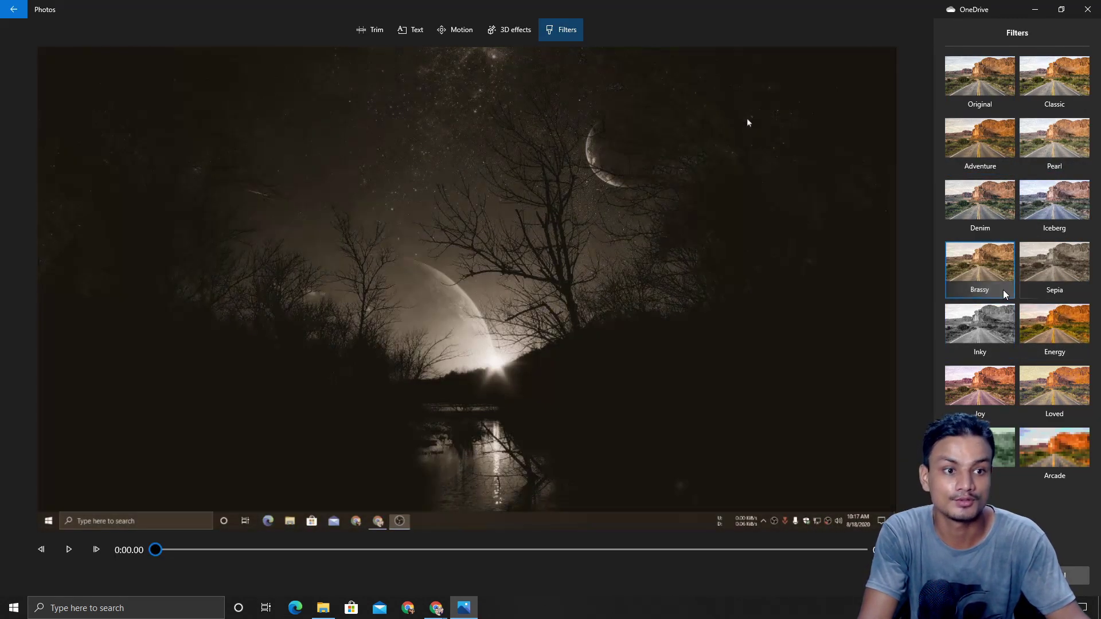
{"action": "left_click", "coordinate": [1060, 285]}
{"action": "left_click", "coordinate": [981, 327]}
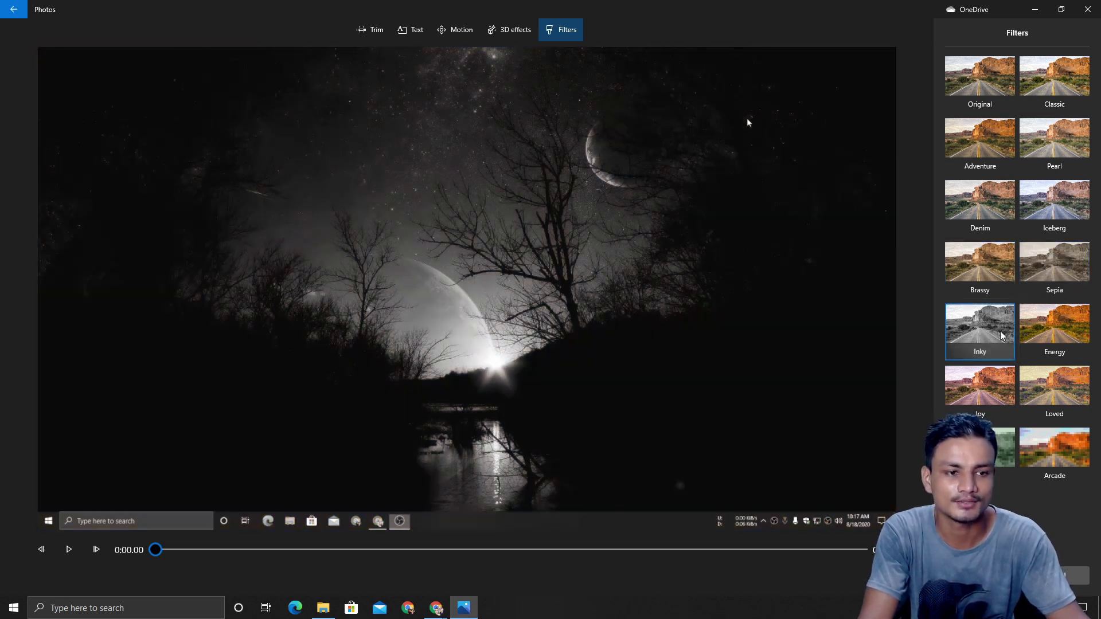
{"action": "left_click", "coordinate": [1072, 337]}
{"action": "left_click", "coordinate": [980, 385]}
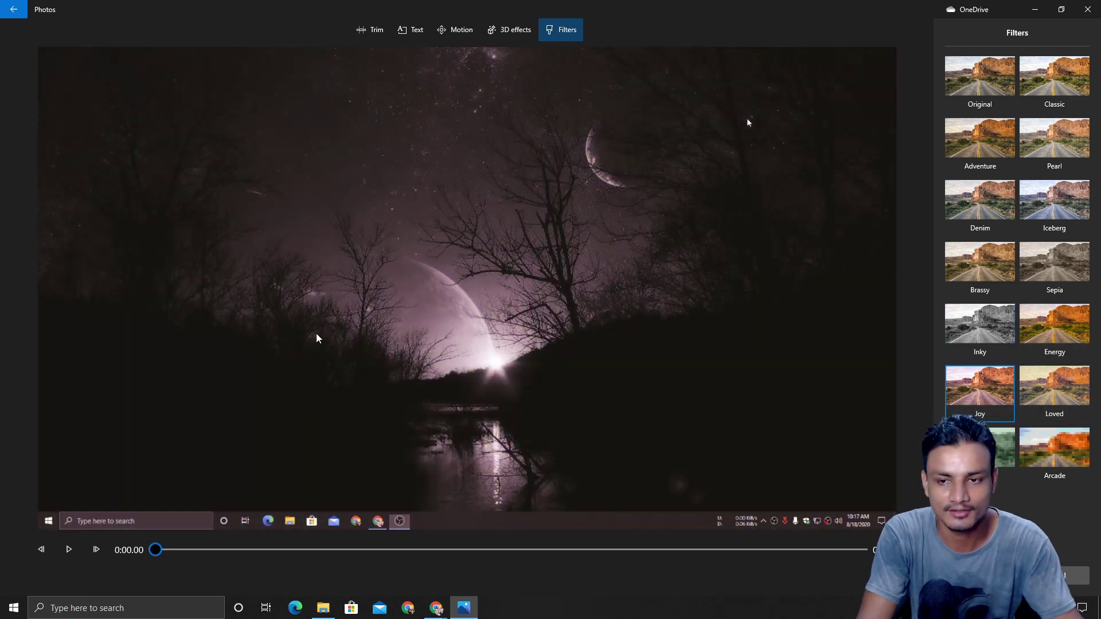
{"action": "left_click", "coordinate": [1054, 393]}
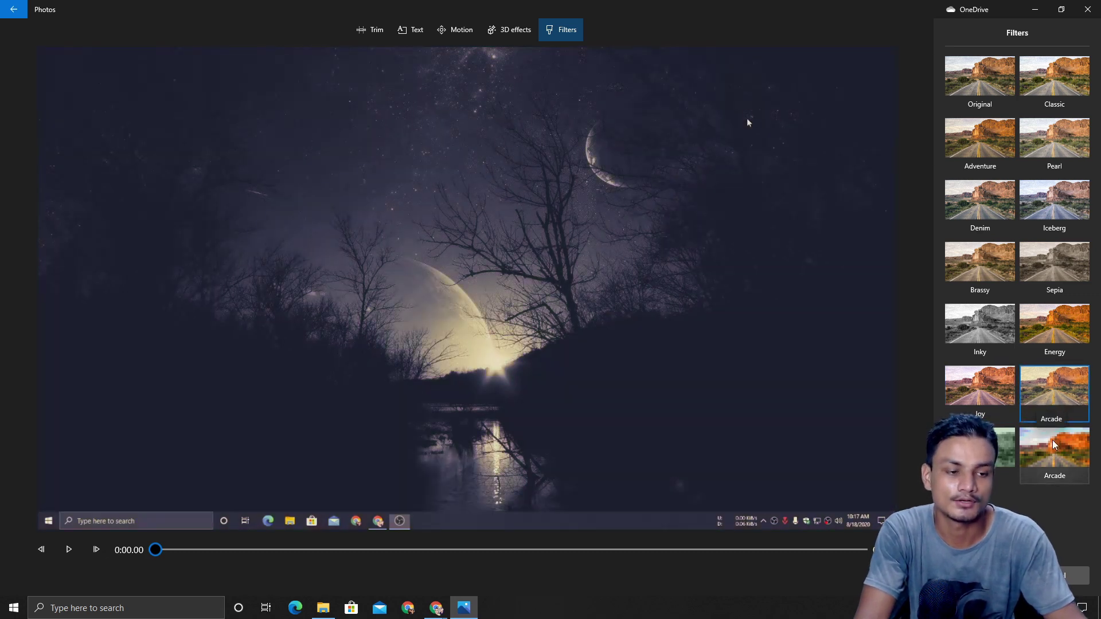
{"action": "left_click", "coordinate": [979, 390]}
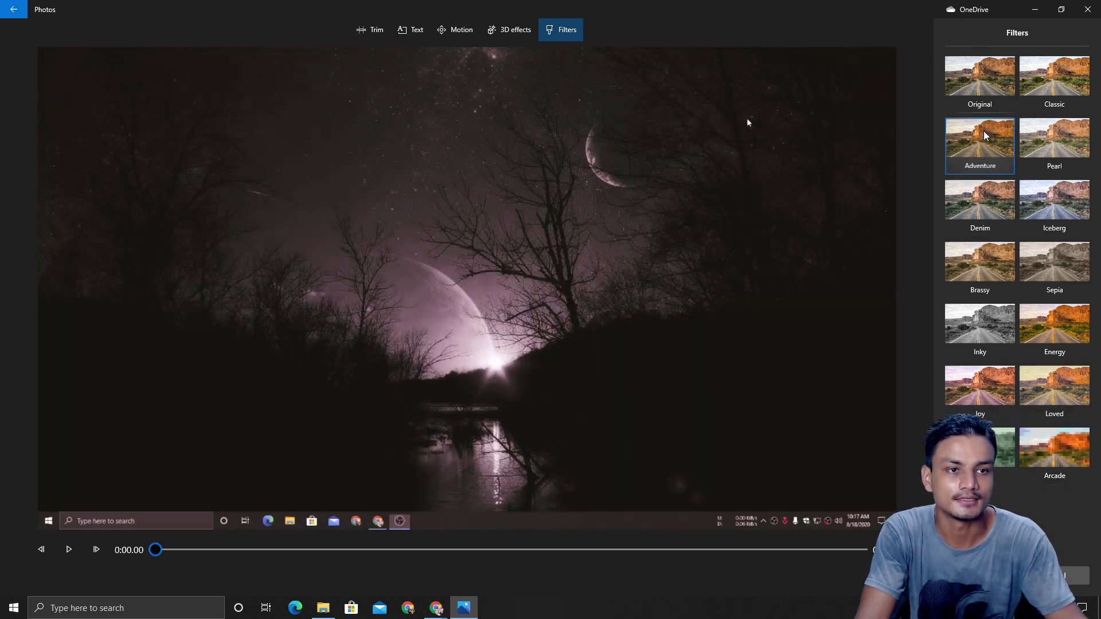
{"action": "left_click", "coordinate": [982, 207]}
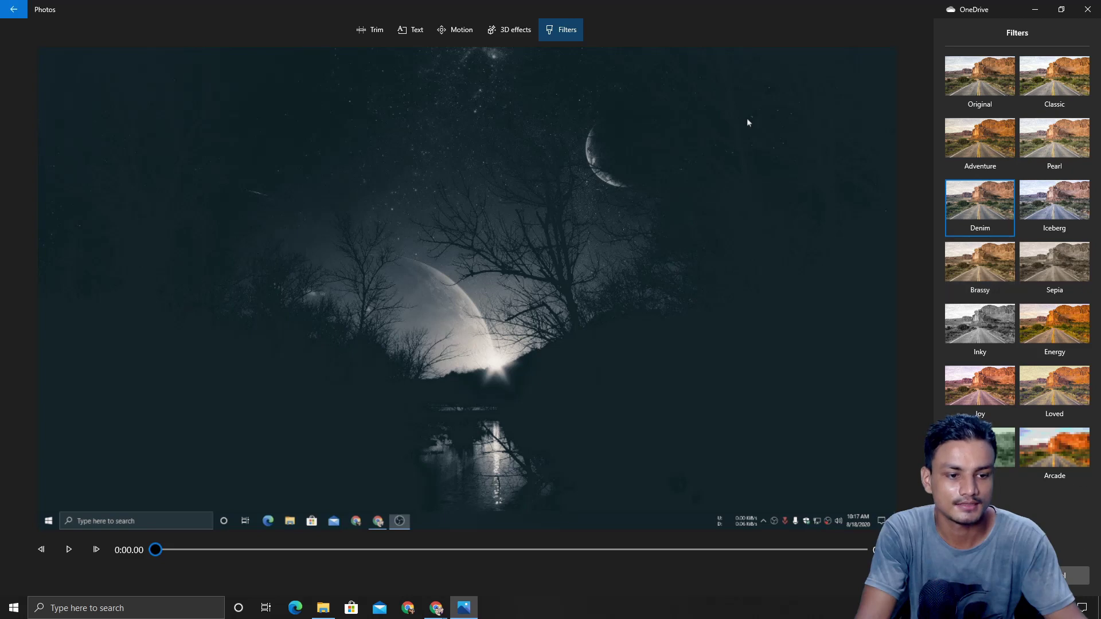
{"action": "left_click", "coordinate": [1068, 576]}
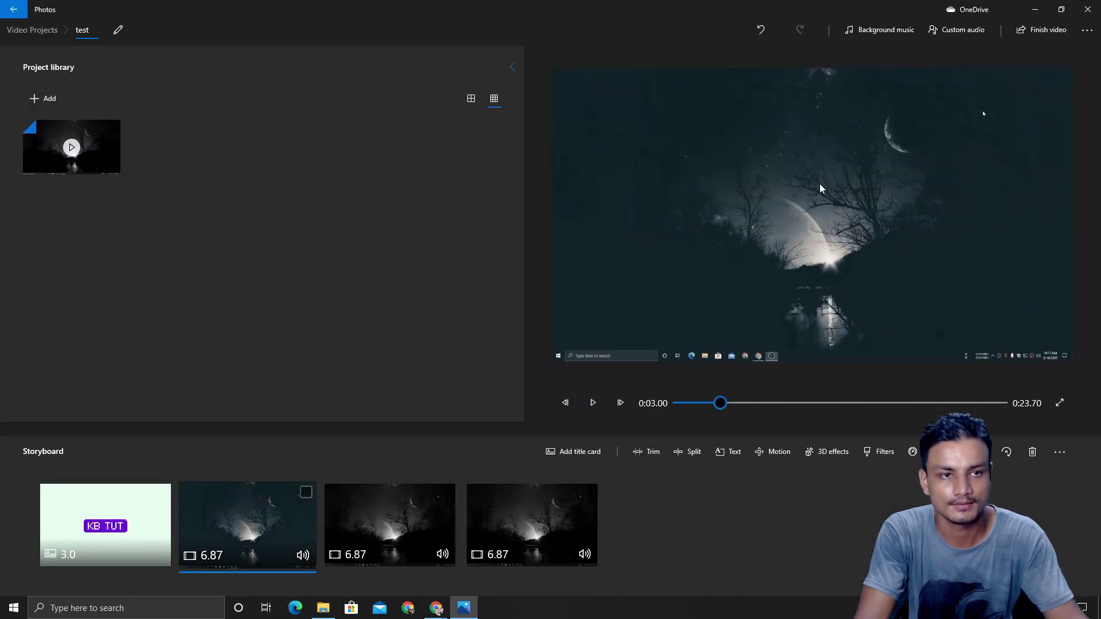
- Open 3D effects for the first clip and scroll through the effects list
{"action": "left_click", "coordinate": [824, 456]}
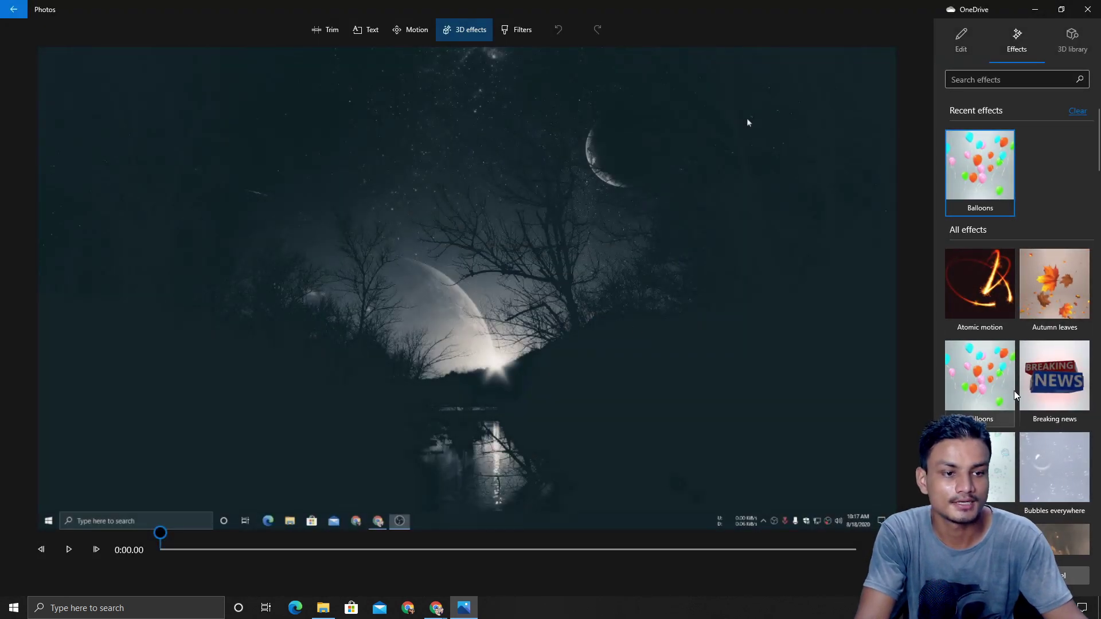
{"action": "scroll", "coordinate": [1019, 379], "scroll_direction": "down", "scroll_amount": 10}
{"action": "scroll", "coordinate": [1018, 380], "scroll_direction": "down", "scroll_amount": 15}
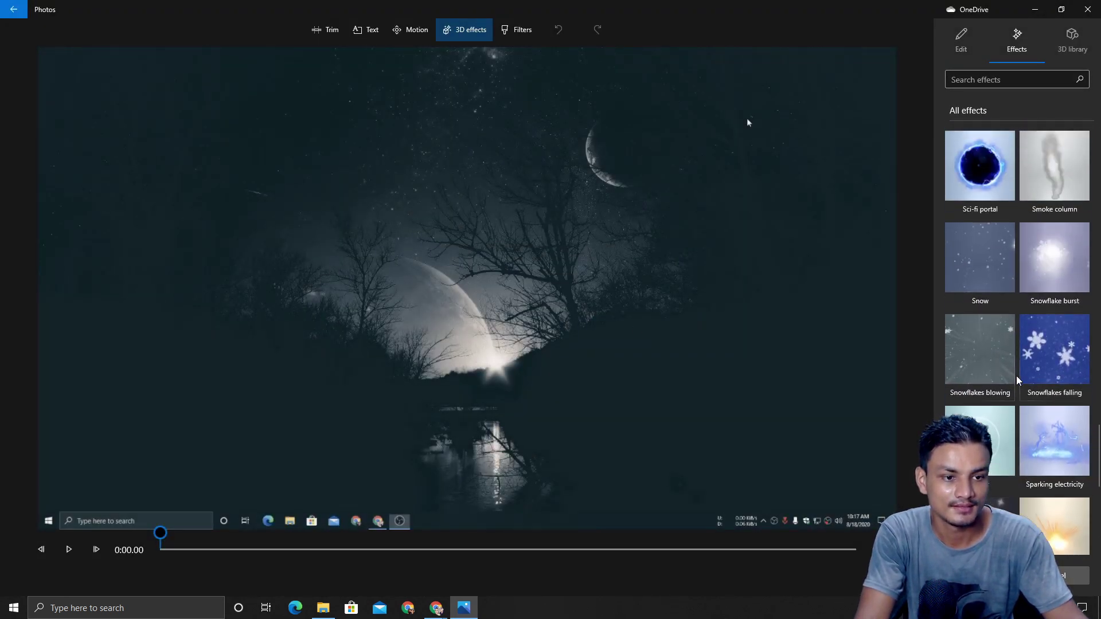
{"action": "scroll", "coordinate": [1019, 380], "scroll_direction": "down", "scroll_amount": 3}
- Add the Spinning globe effect, move it lower and preview it, then remove it
{"action": "left_click", "coordinate": [989, 423]}
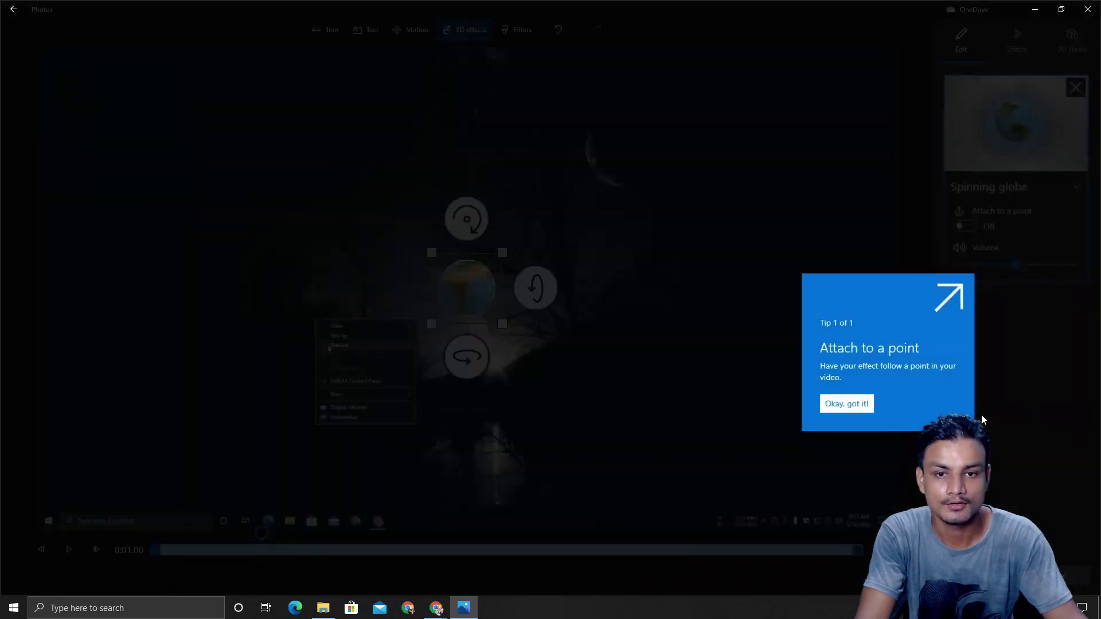
{"action": "left_click", "coordinate": [846, 401]}
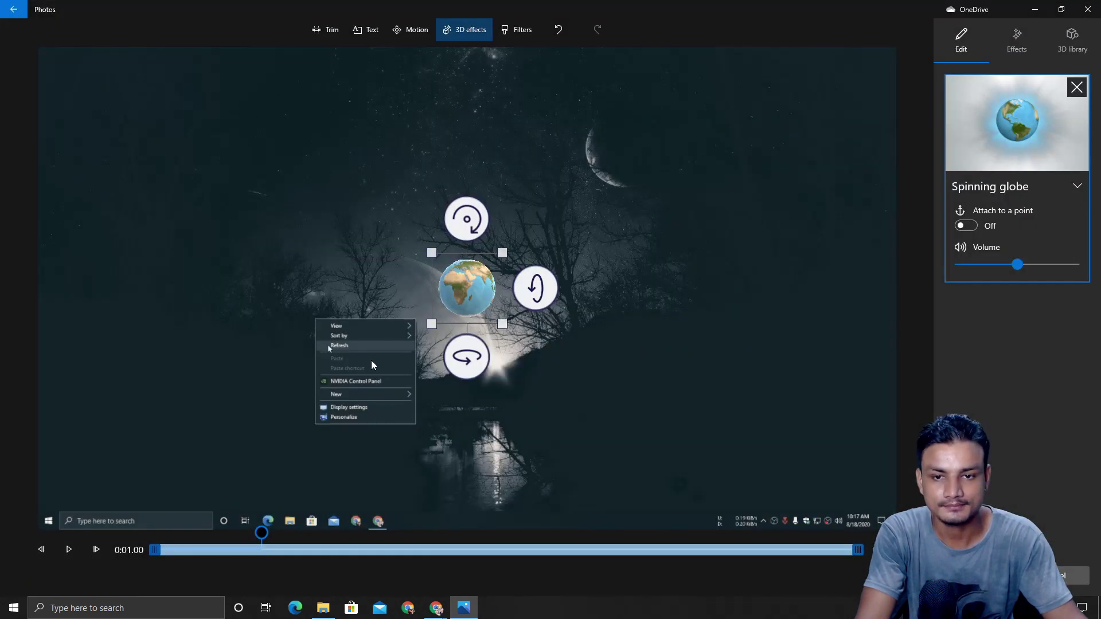
{"action": "left_click_drag", "start_coordinate": [504, 267], "coordinate": [576, 194]}
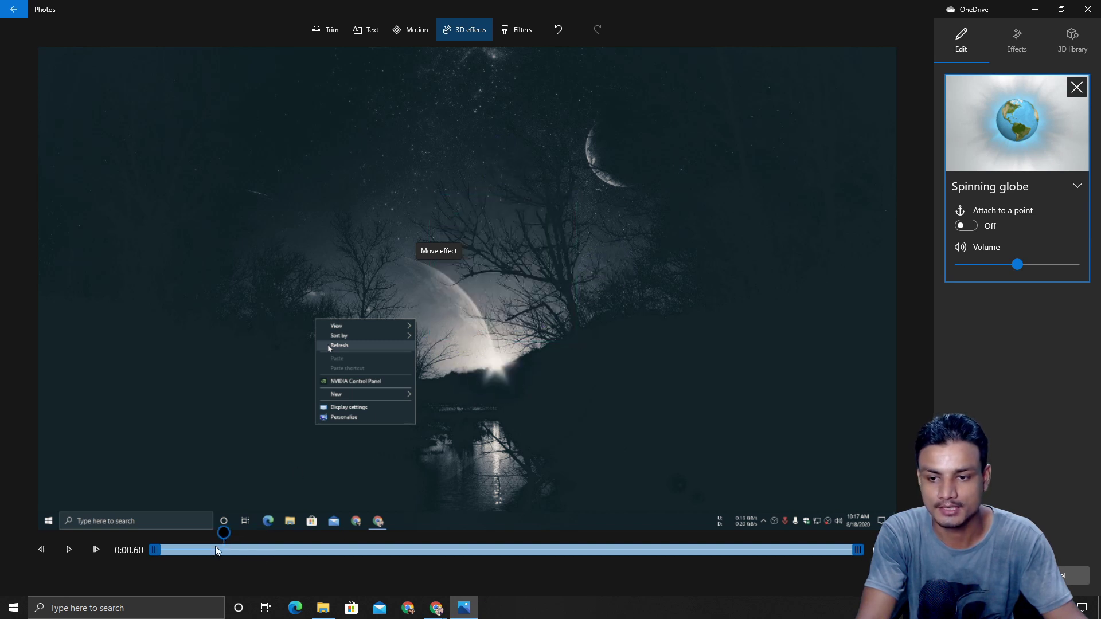
{"action": "left_click", "coordinate": [69, 549]}
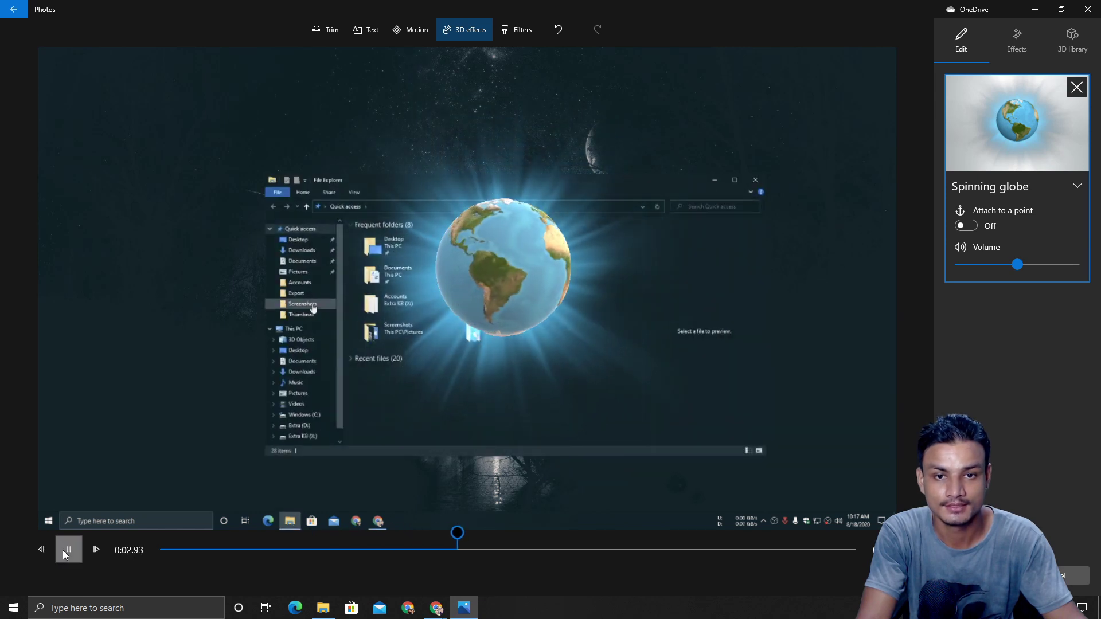
{"action": "left_click", "coordinate": [63, 549]}
{"action": "left_click", "coordinate": [1076, 88]}
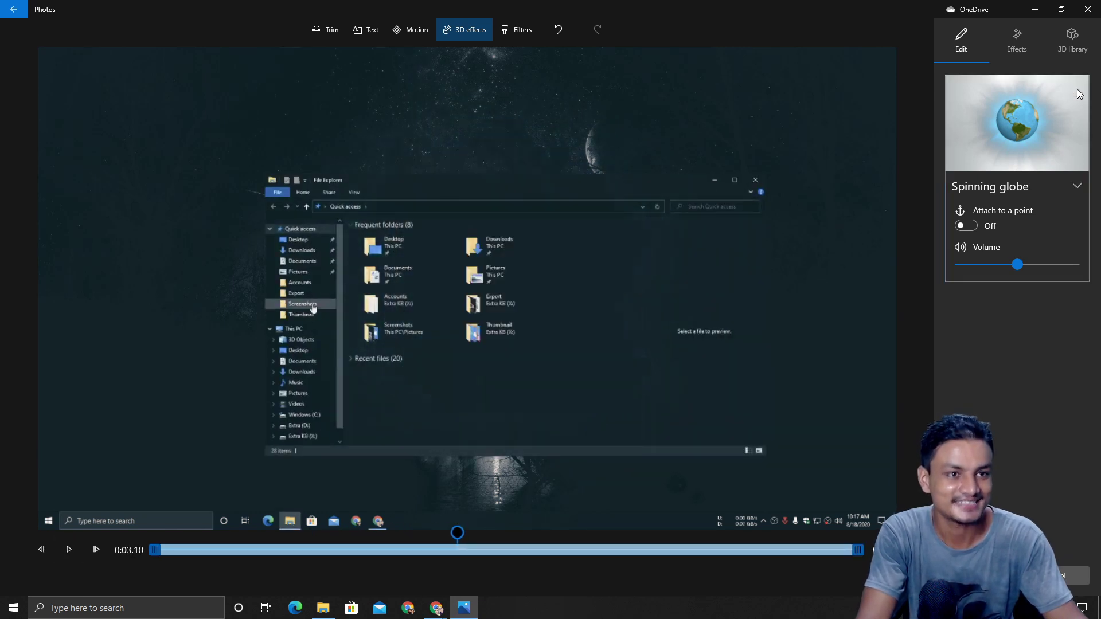
{"action": "left_click", "coordinate": [1020, 48]}
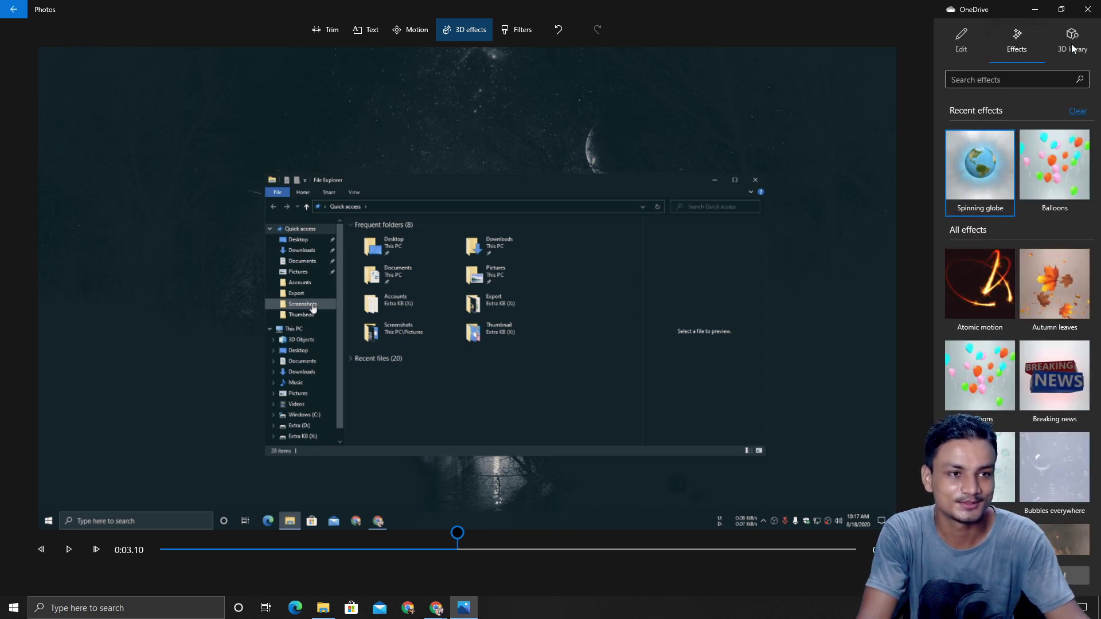
- Browse the 3D library's Costumes category without adding anything, then exit to the storyboard
{"action": "left_click", "coordinate": [1054, 46]}
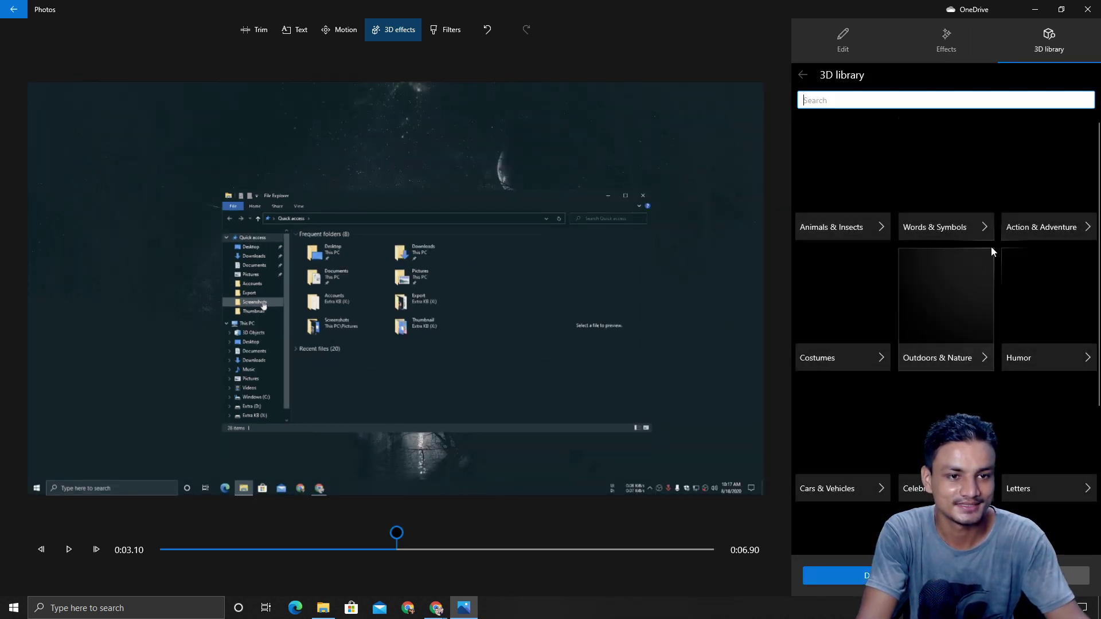
{"action": "scroll", "coordinate": [932, 298], "scroll_direction": "down", "scroll_amount": 3}
{"action": "scroll", "coordinate": [930, 344], "scroll_direction": "up", "scroll_amount": 3}
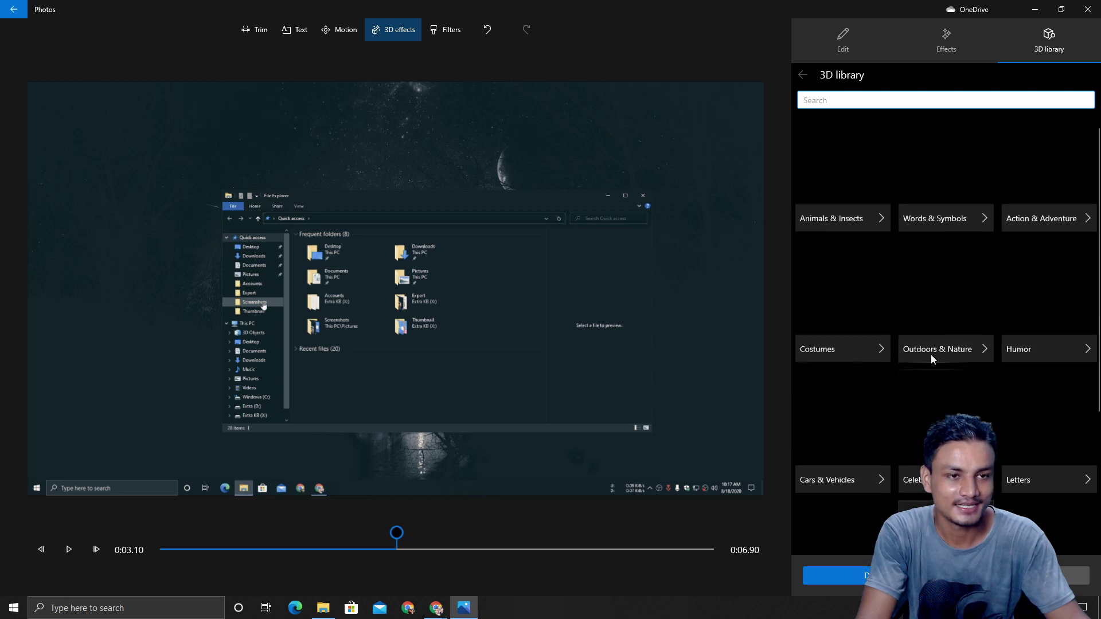
{"action": "scroll", "coordinate": [861, 241], "scroll_direction": "down", "scroll_amount": 3}
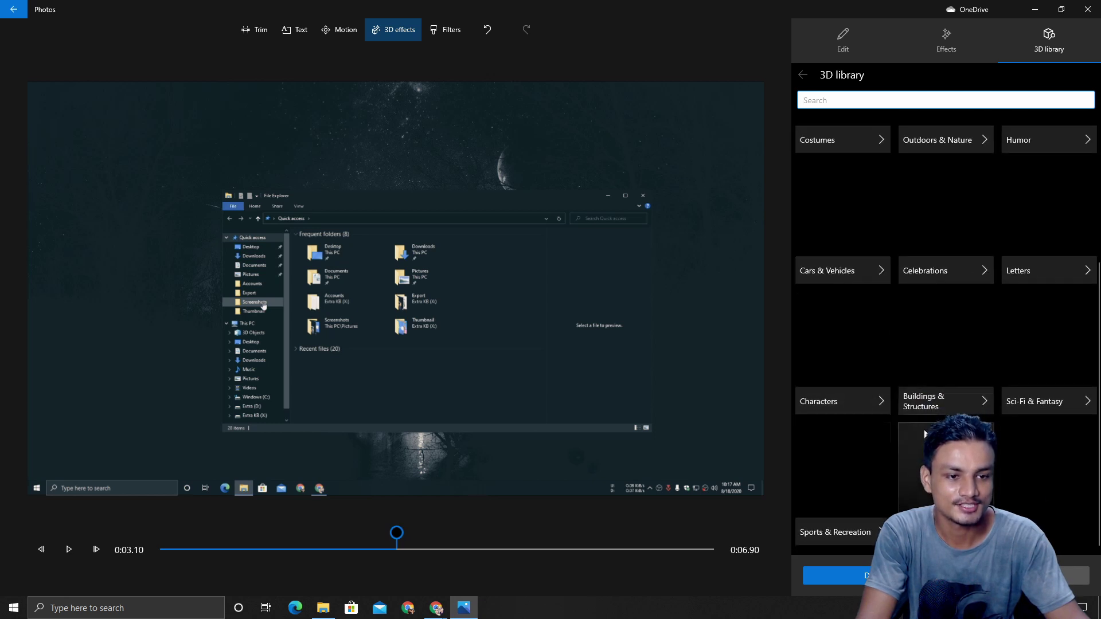
{"action": "scroll", "coordinate": [913, 344], "scroll_direction": "up", "scroll_amount": 3}
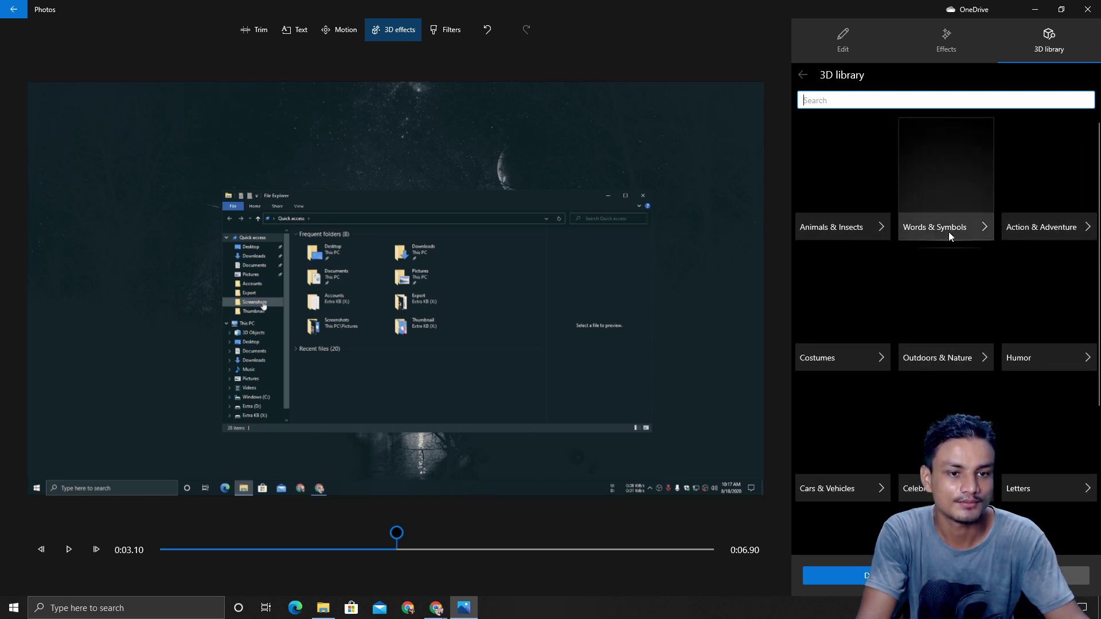
{"action": "left_click", "coordinate": [846, 351]}
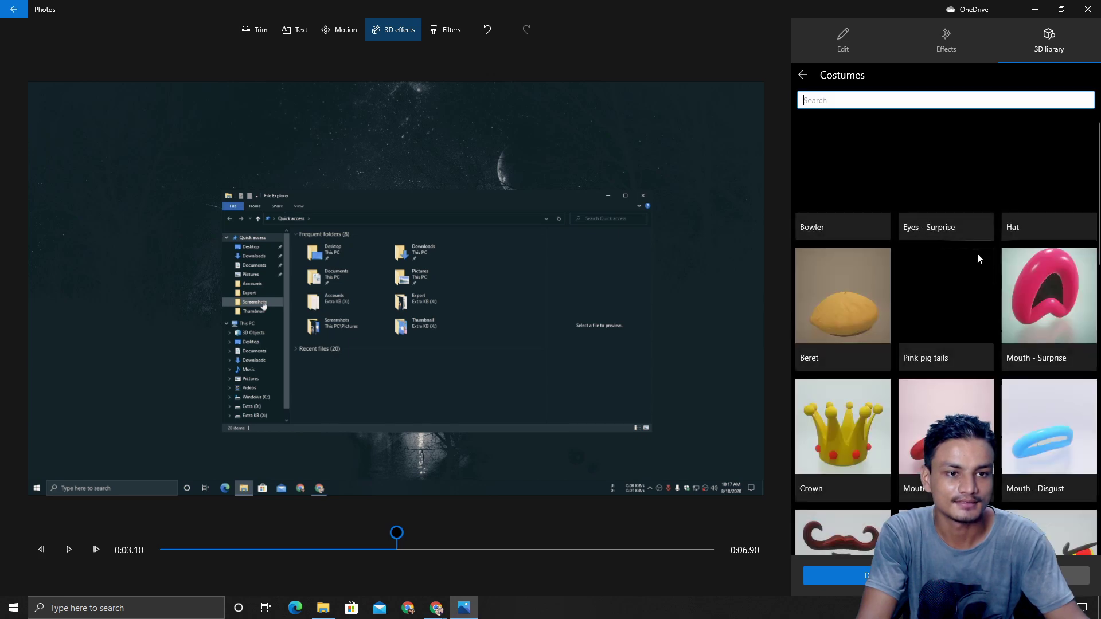
{"action": "scroll", "coordinate": [837, 314], "scroll_direction": "down", "scroll_amount": 10}
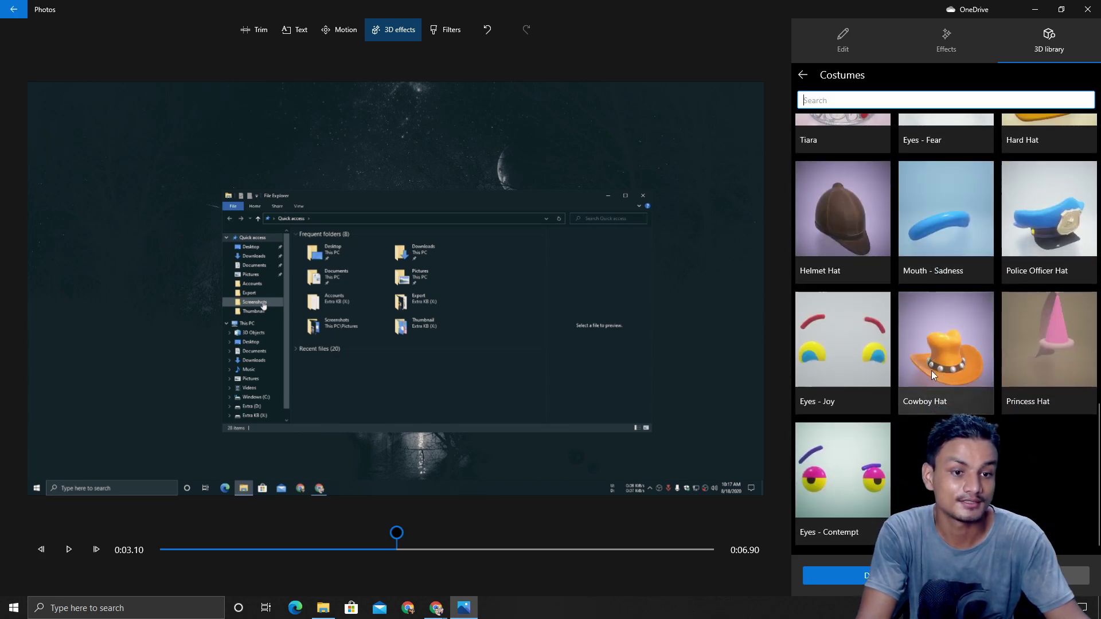
{"action": "scroll", "coordinate": [965, 376], "scroll_direction": "up", "scroll_amount": 5}
{"action": "scroll", "coordinate": [966, 377], "scroll_direction": "up", "scroll_amount": 5}
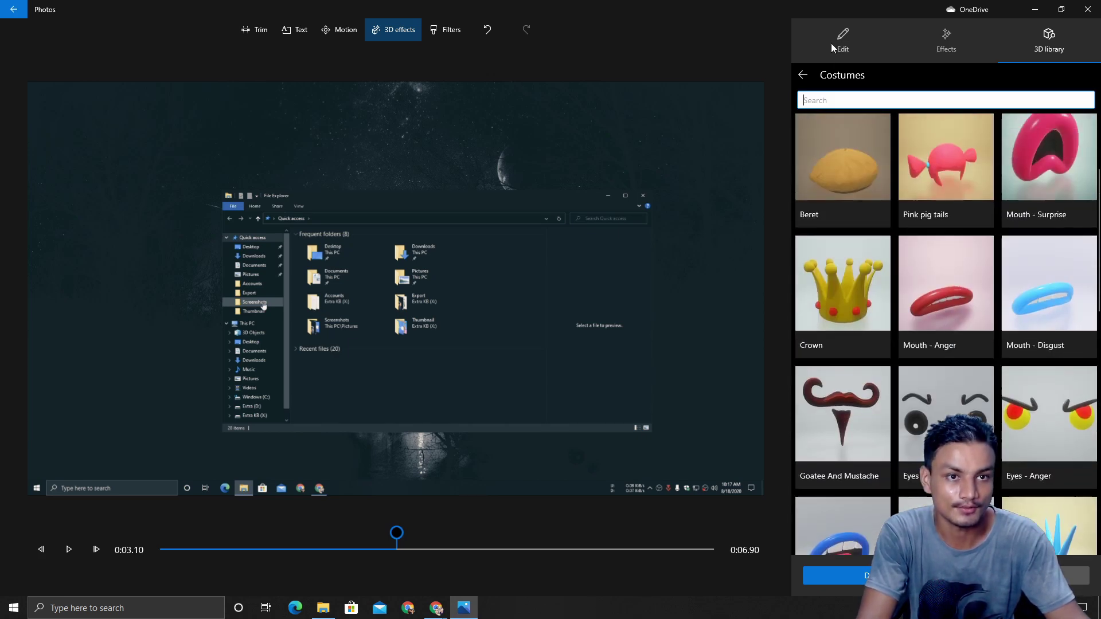
{"action": "left_click", "coordinate": [803, 75]}
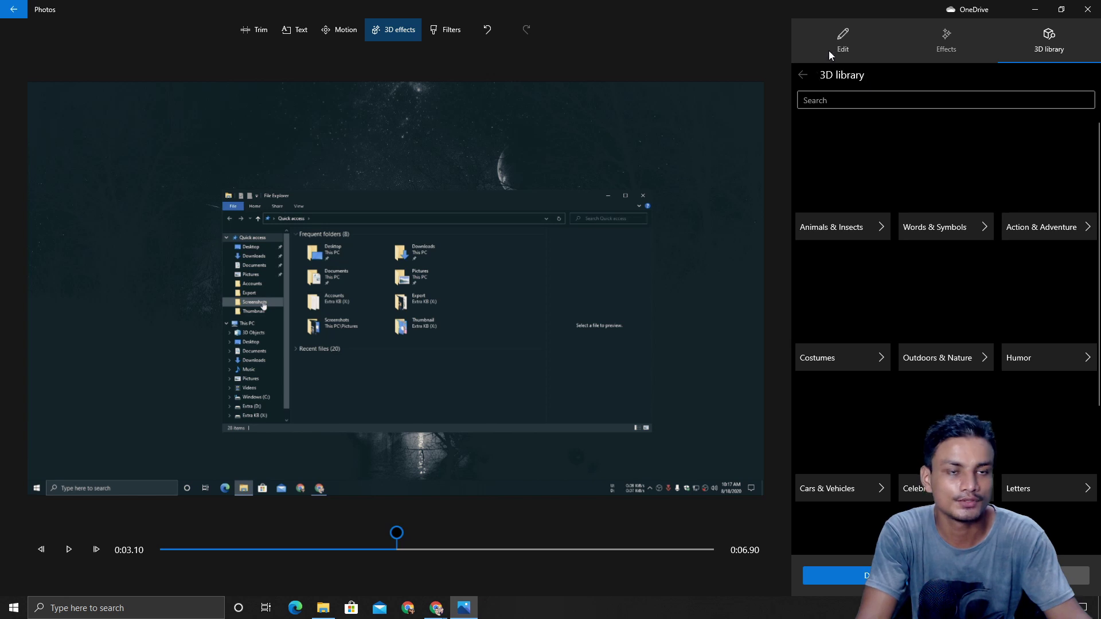
{"action": "left_click", "coordinate": [866, 575]}
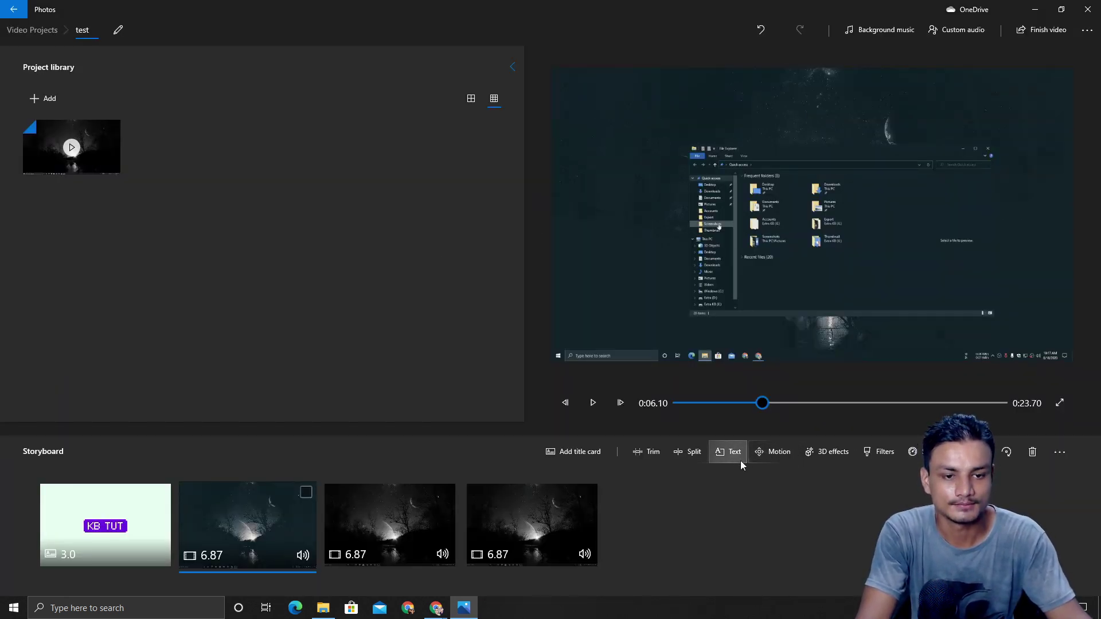
{"action": "left_click", "coordinate": [771, 454]}
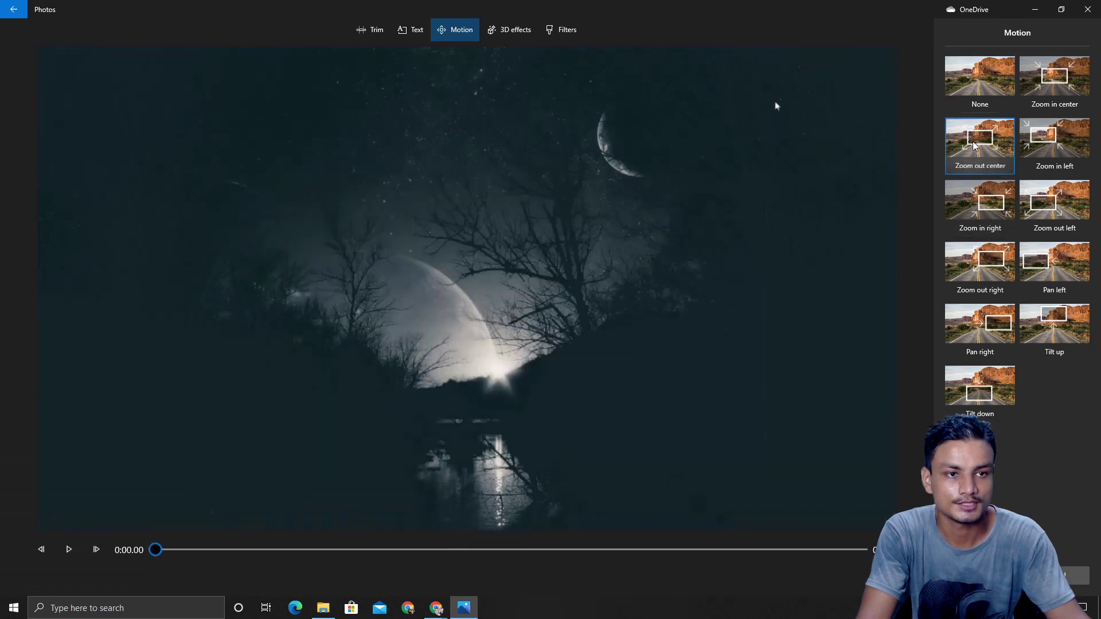
{"action": "left_click", "coordinate": [1055, 80]}
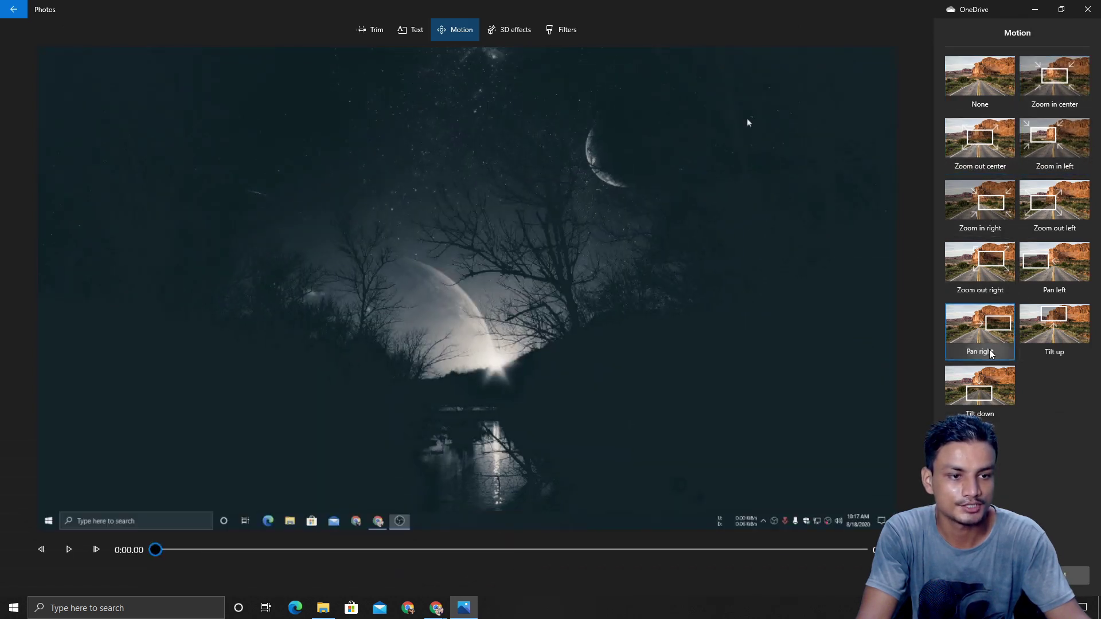
{"action": "left_click", "coordinate": [1050, 330]}
{"action": "left_click", "coordinate": [992, 401]}
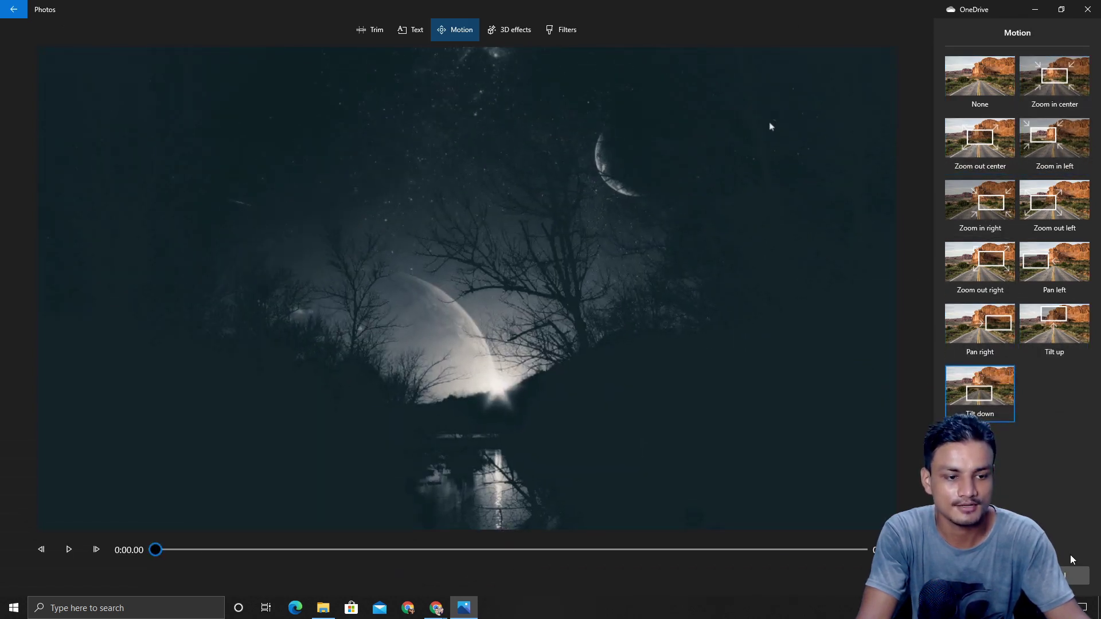
{"action": "key", "text": "Escape"}
{"action": "left_click", "coordinate": [512, 329]}
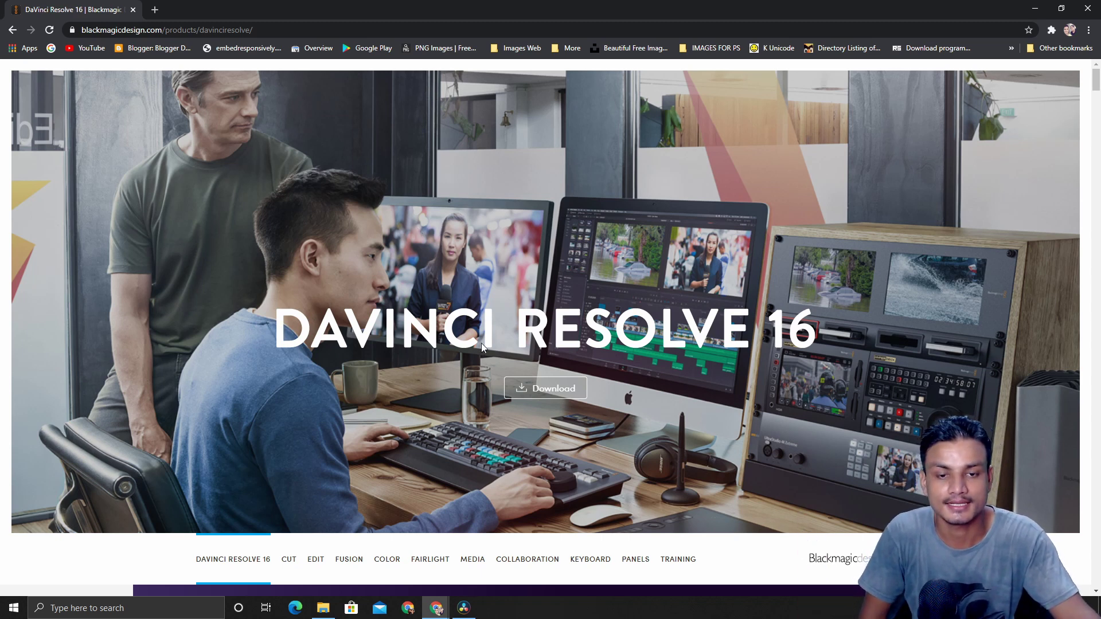
{"action": "scroll", "coordinate": [481, 343], "scroll_direction": "down", "scroll_amount": 2}
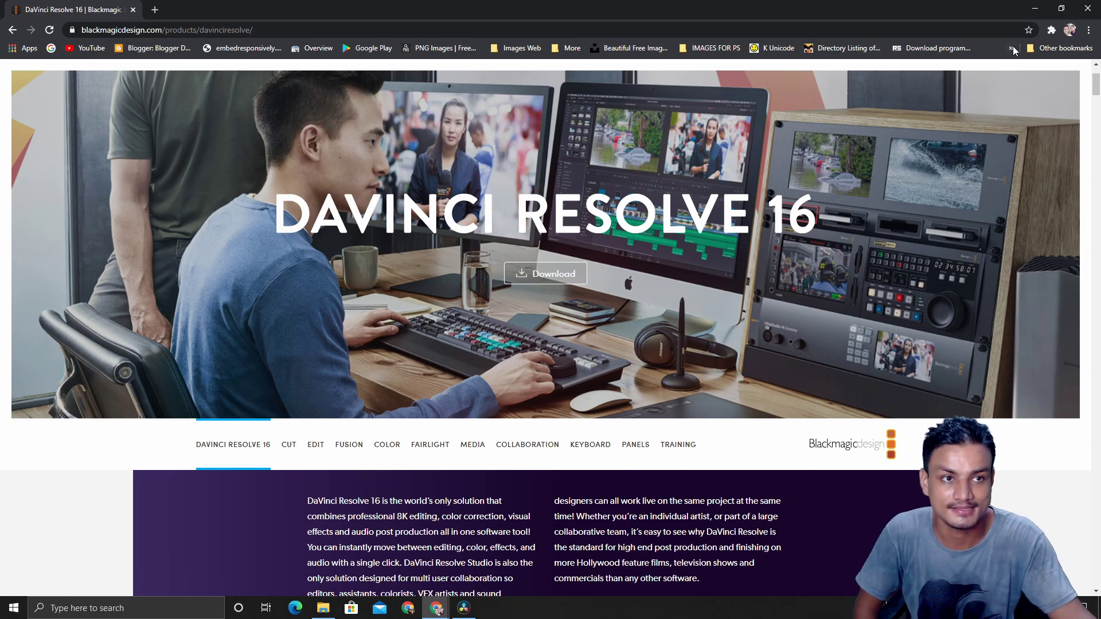
{"action": "scroll", "coordinate": [469, 281], "scroll_direction": "down", "scroll_amount": 3}
{"action": "scroll", "coordinate": [469, 281], "scroll_direction": "up", "scroll_amount": 5}
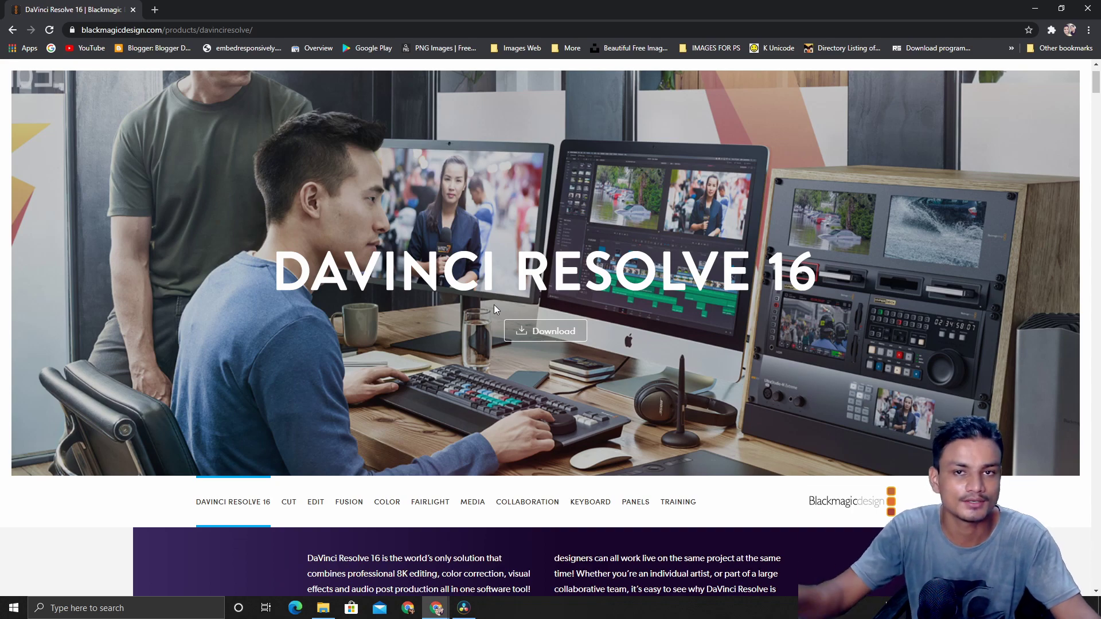
{"action": "scroll", "coordinate": [623, 358], "scroll_direction": "down", "scroll_amount": 2}
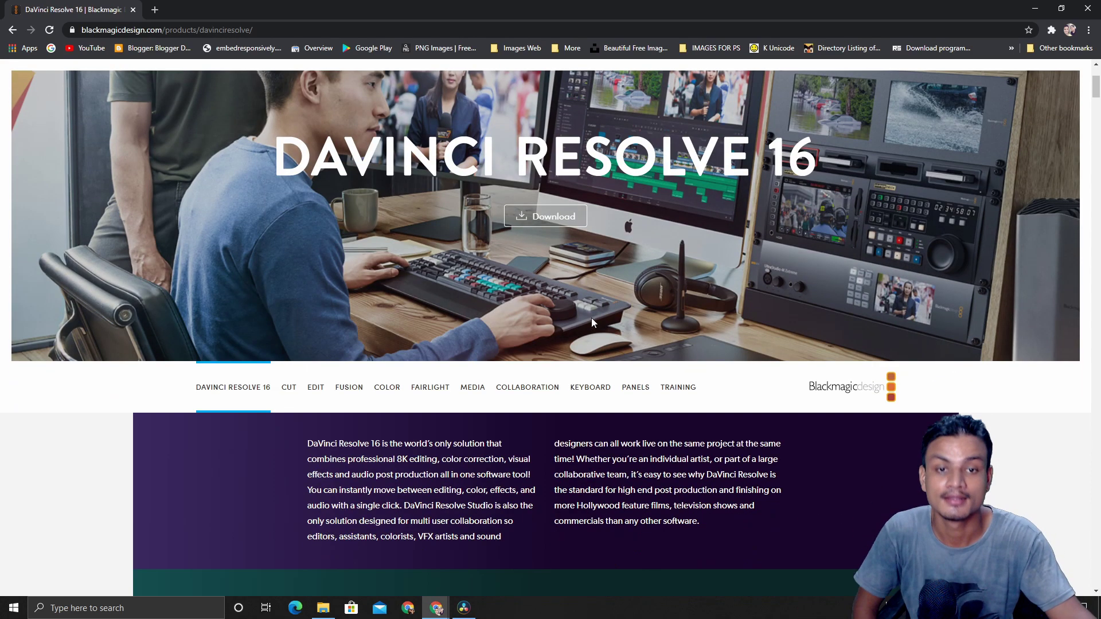
{"action": "scroll", "coordinate": [552, 306], "scroll_direction": "down", "scroll_amount": 3}
{"action": "scroll", "coordinate": [542, 307], "scroll_direction": "up", "scroll_amount": 5}
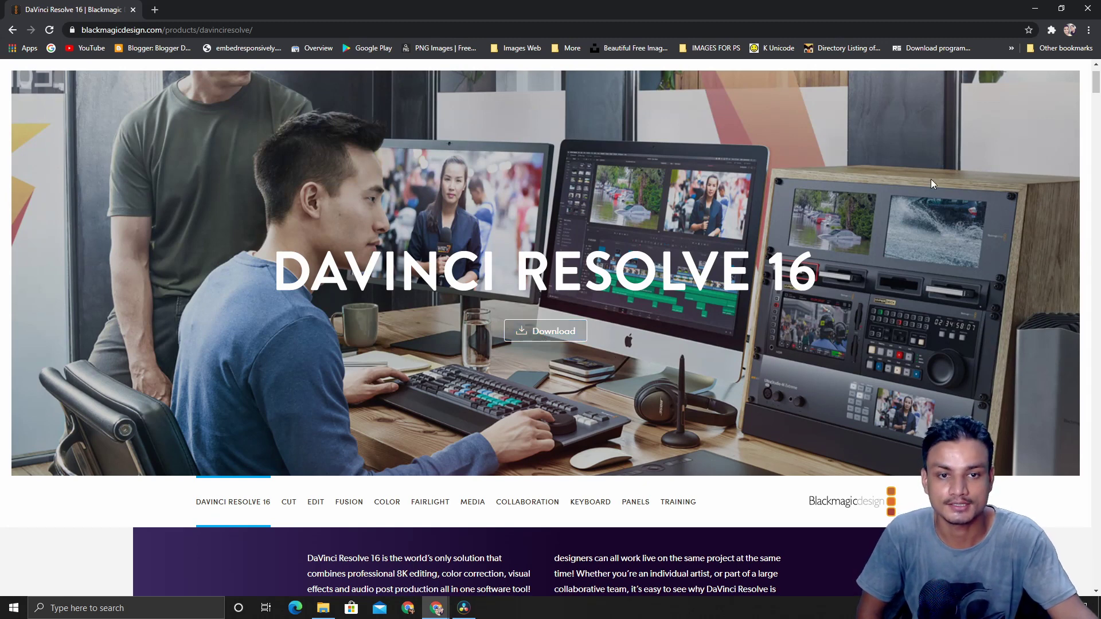
{"action": "scroll", "coordinate": [594, 334], "scroll_direction": "down", "scroll_amount": 2}
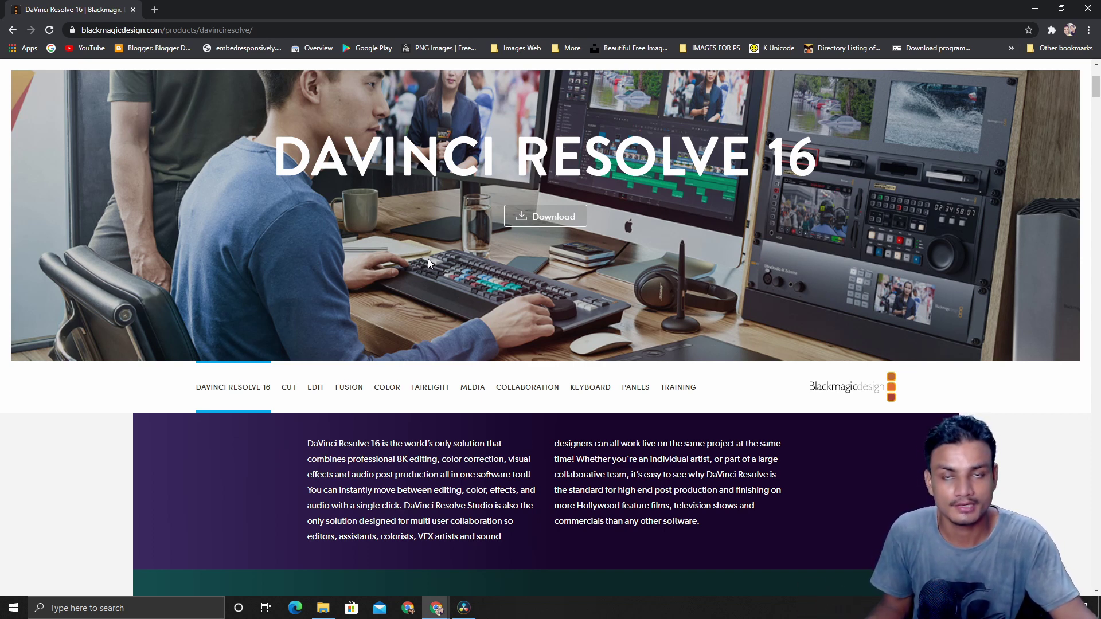
{"action": "scroll", "coordinate": [427, 259], "scroll_direction": "up", "scroll_amount": 3}
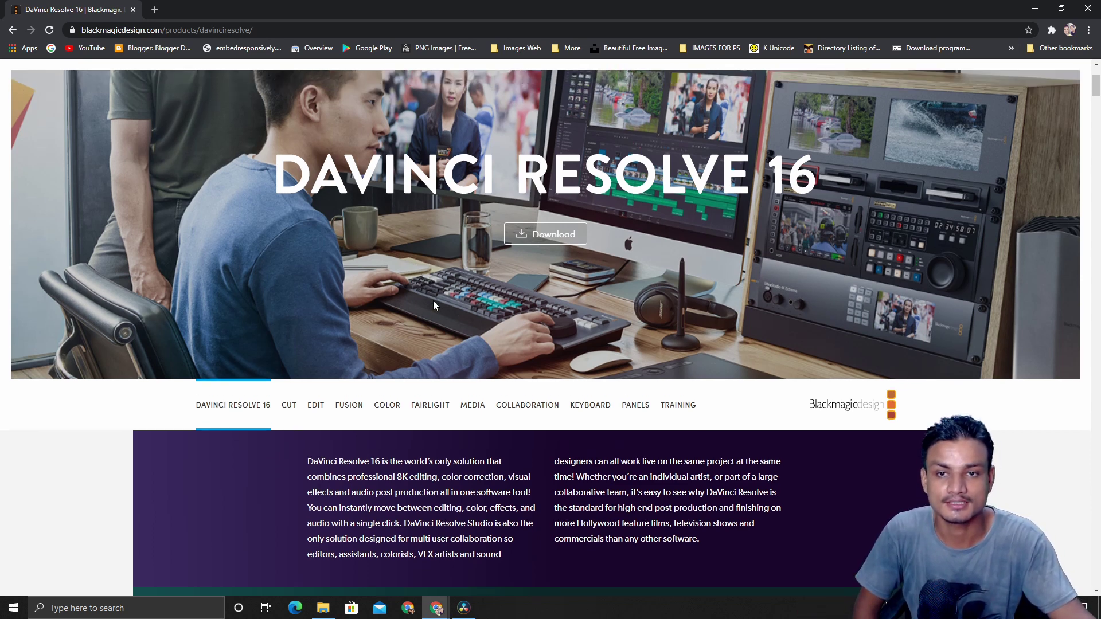
{"action": "left_click_drag", "start_coordinate": [271, 334], "coordinate": [775, 321]}
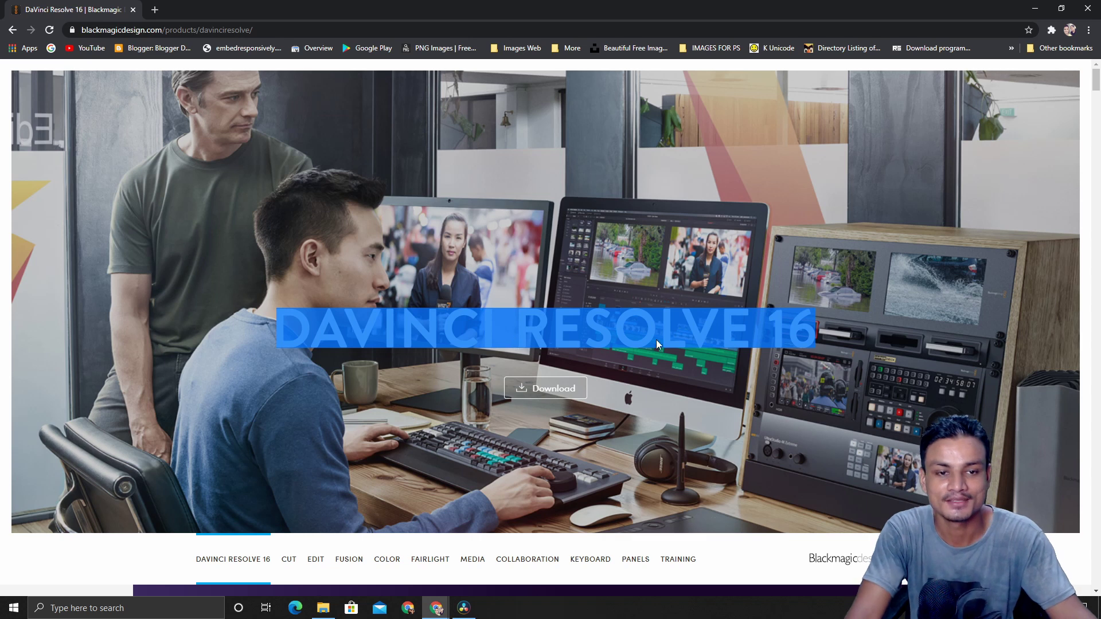
{"action": "left_click", "coordinate": [836, 343]}
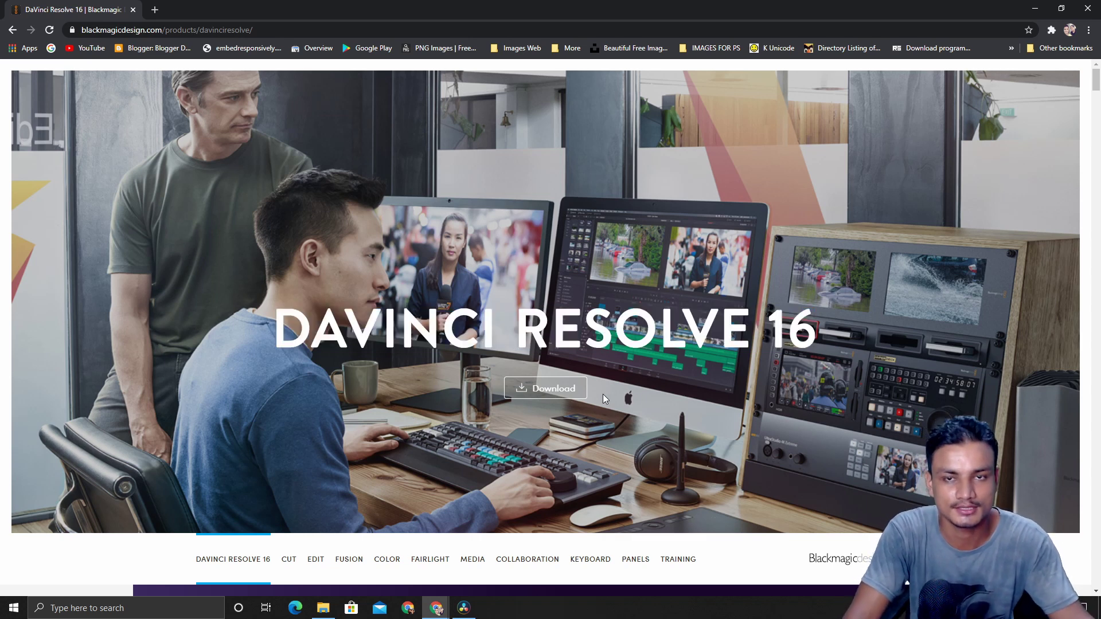
{"action": "scroll", "coordinate": [598, 394], "scroll_direction": "down", "scroll_amount": 2}
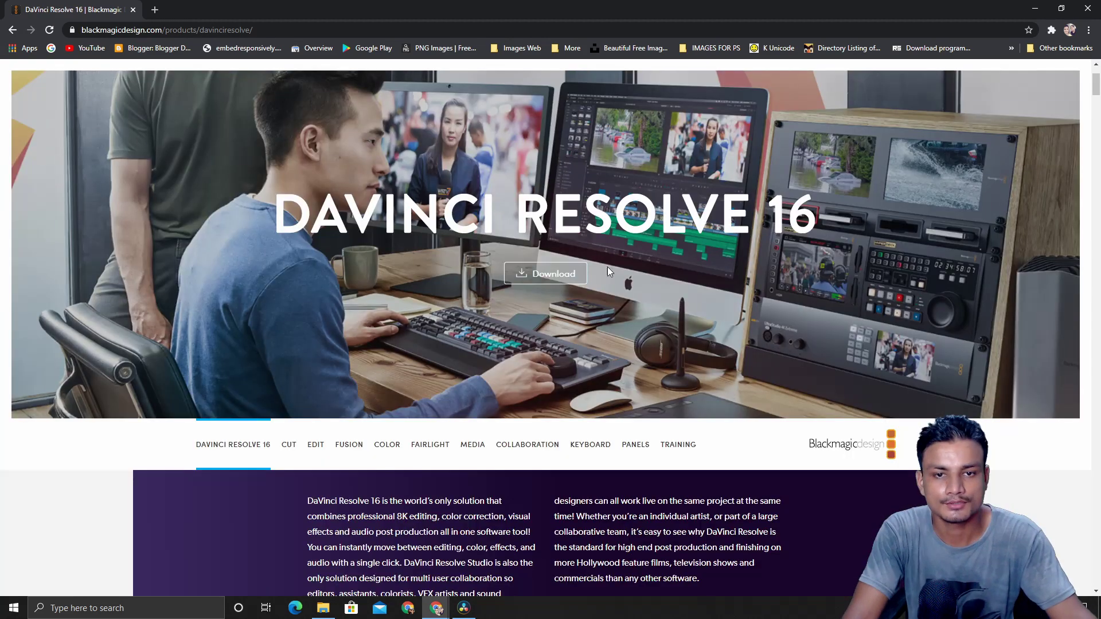
- Dismiss the DaVinci Resolve 16 download options and minimize Chrome to reveal the empty Untitled Project
{"action": "left_click", "coordinate": [550, 272]}
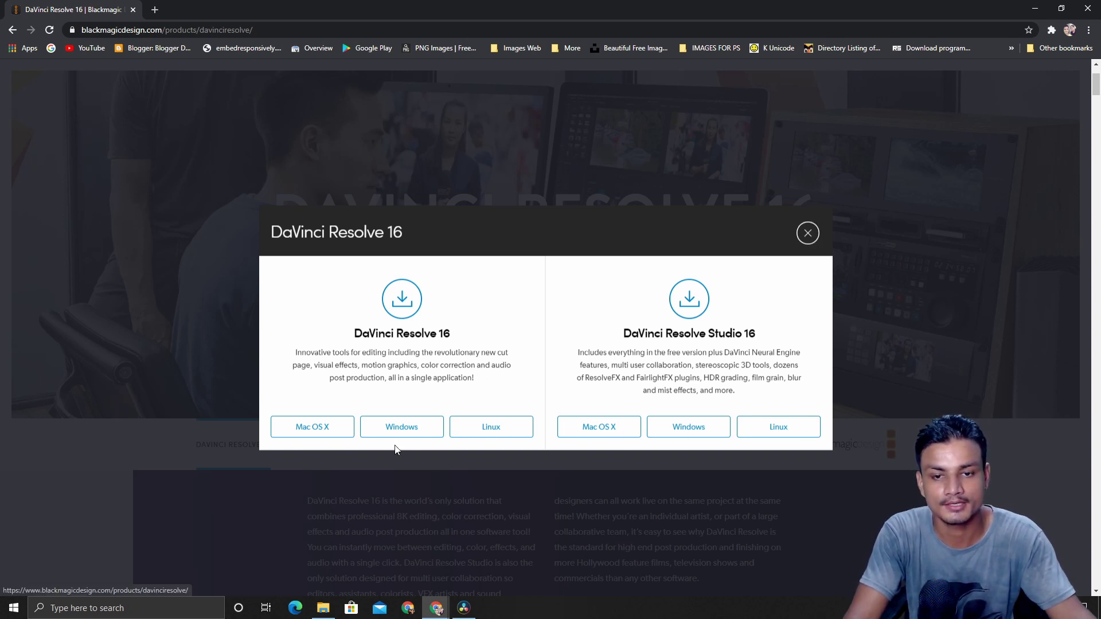
{"action": "left_click", "coordinate": [808, 233]}
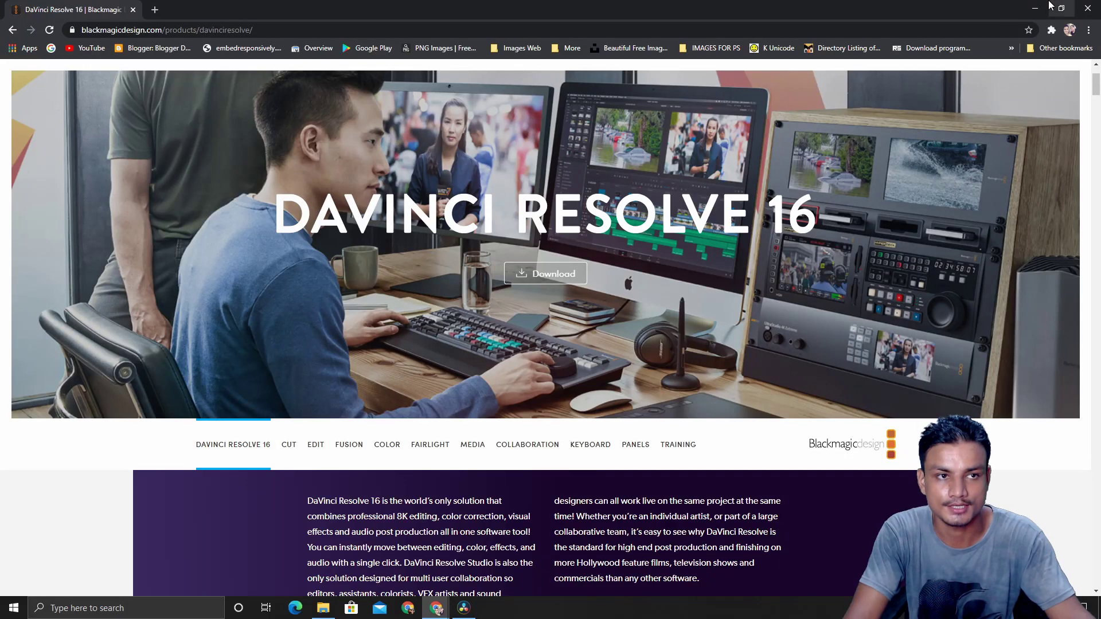
{"action": "left_click", "coordinate": [1035, 8]}
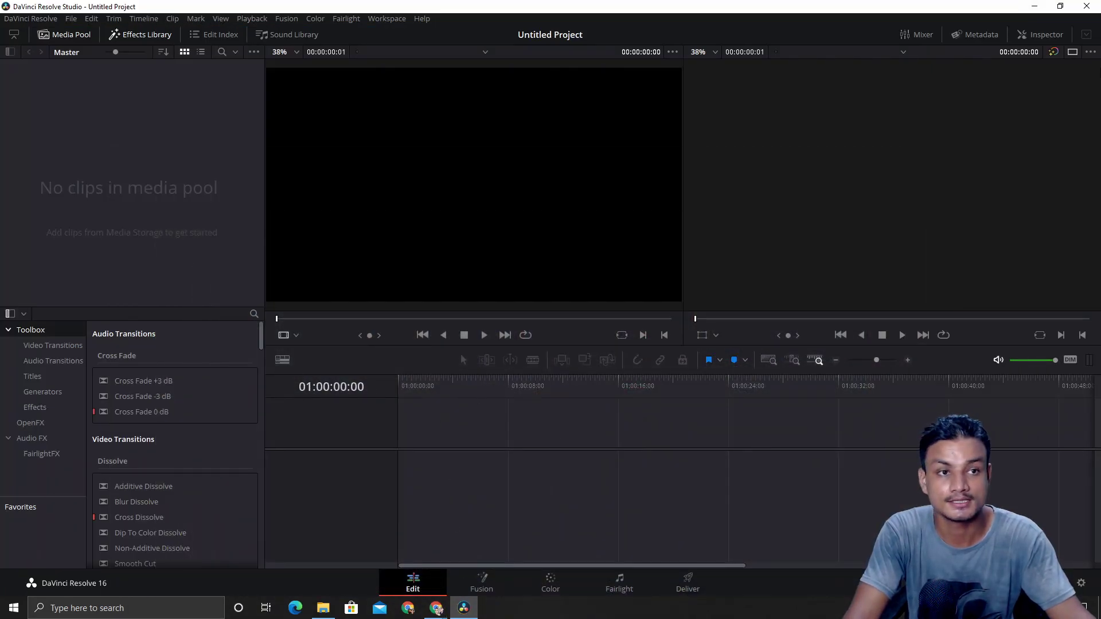
{"action": "left_click", "coordinate": [376, 19]}
{"action": "mouse_move", "coordinate": [352, 21]}
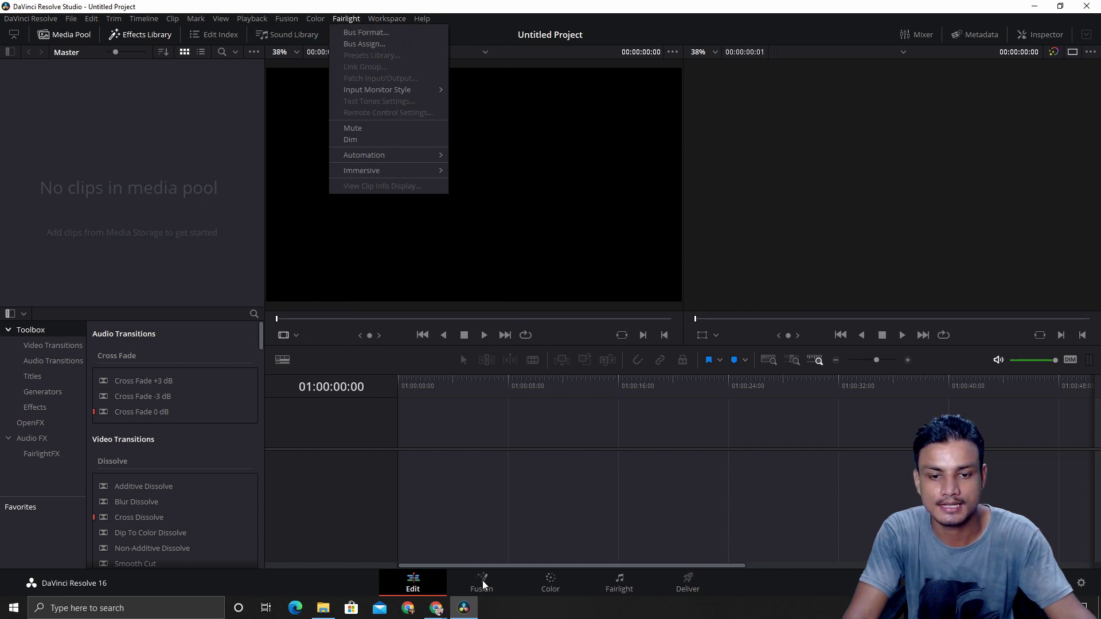
{"action": "left_click", "coordinate": [339, 588]}
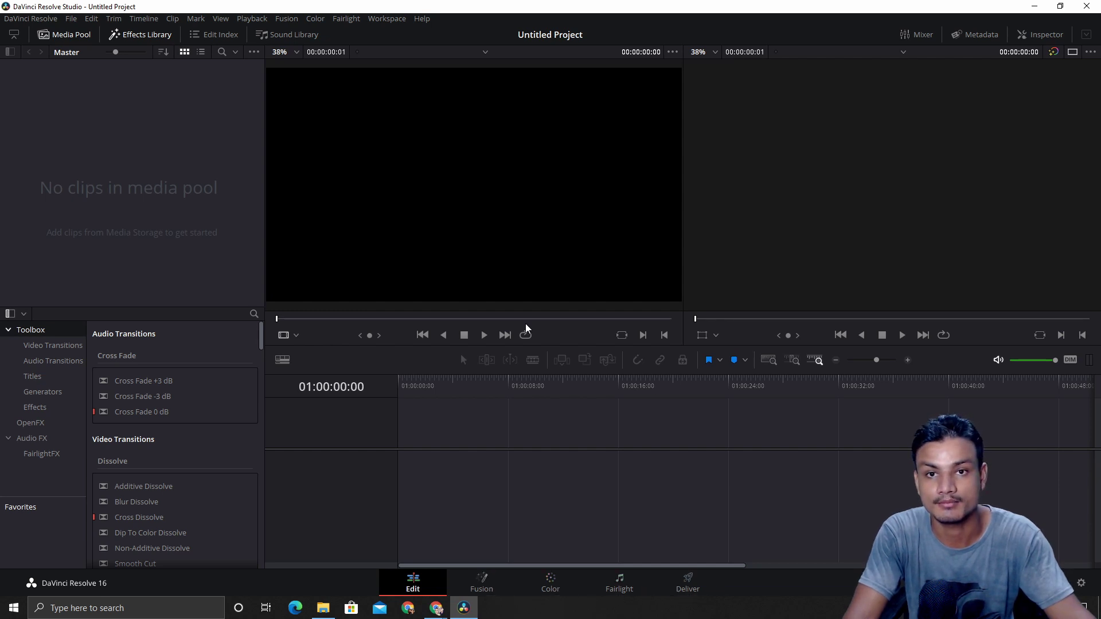
{"action": "left_click", "coordinate": [386, 19]}
{"action": "mouse_move", "coordinate": [485, 46]}
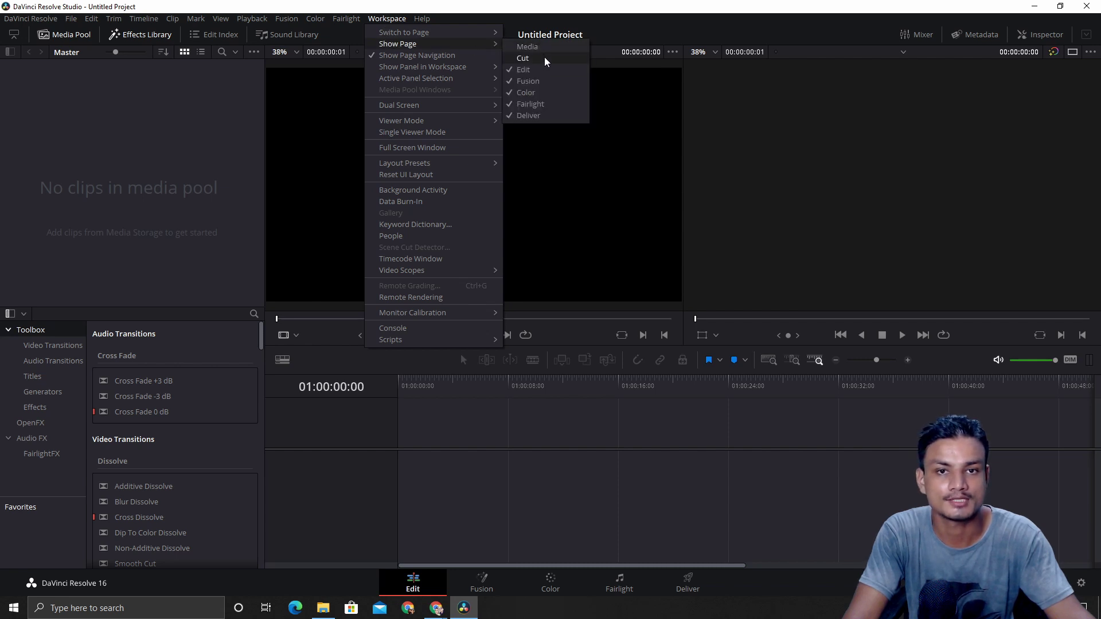
{"action": "left_click", "coordinate": [665, 7]}
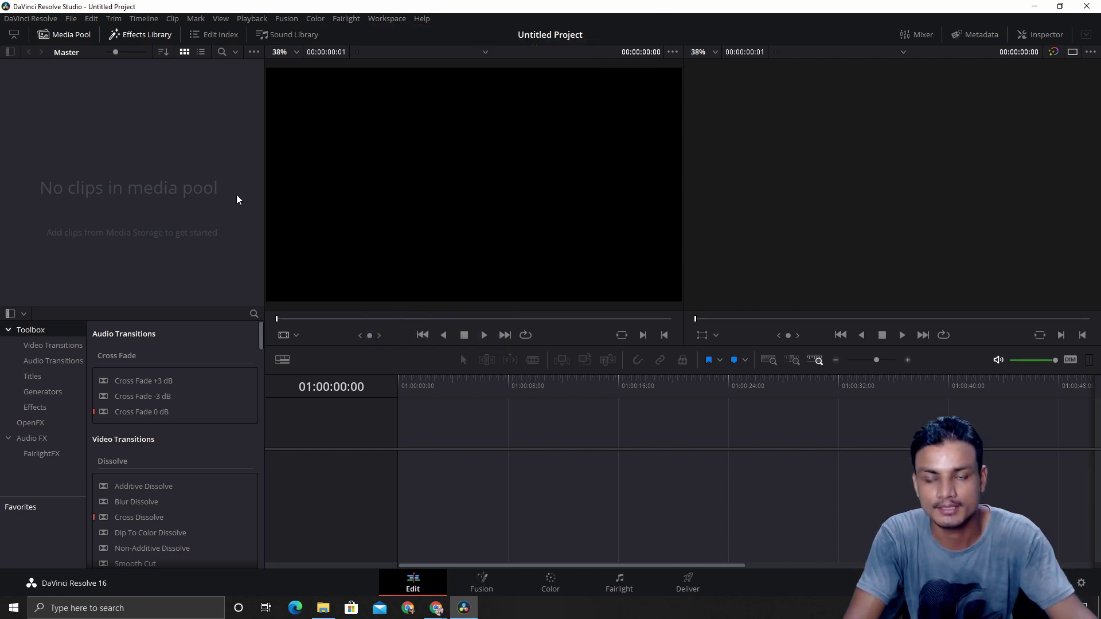